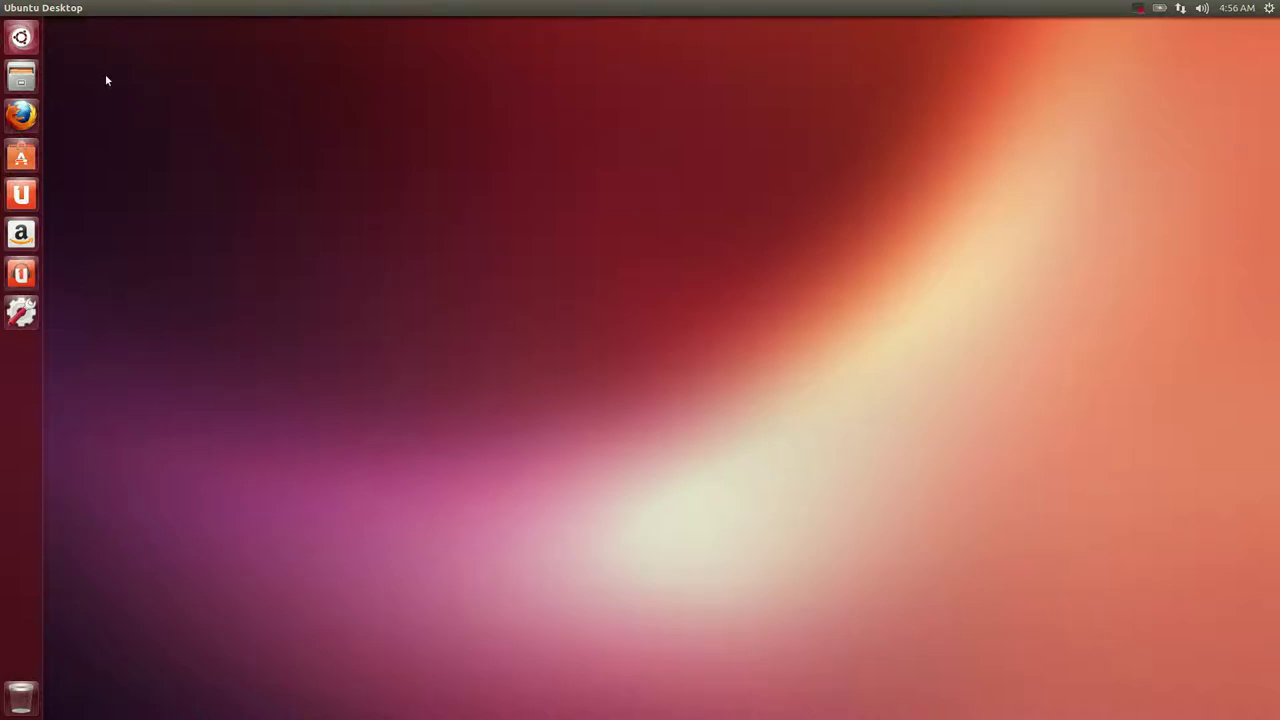
# Launch Terminal and add ppa:novacut/stable with sudo apt-add-repository, authenticating and confirming
pyautogui.click(33, 42)
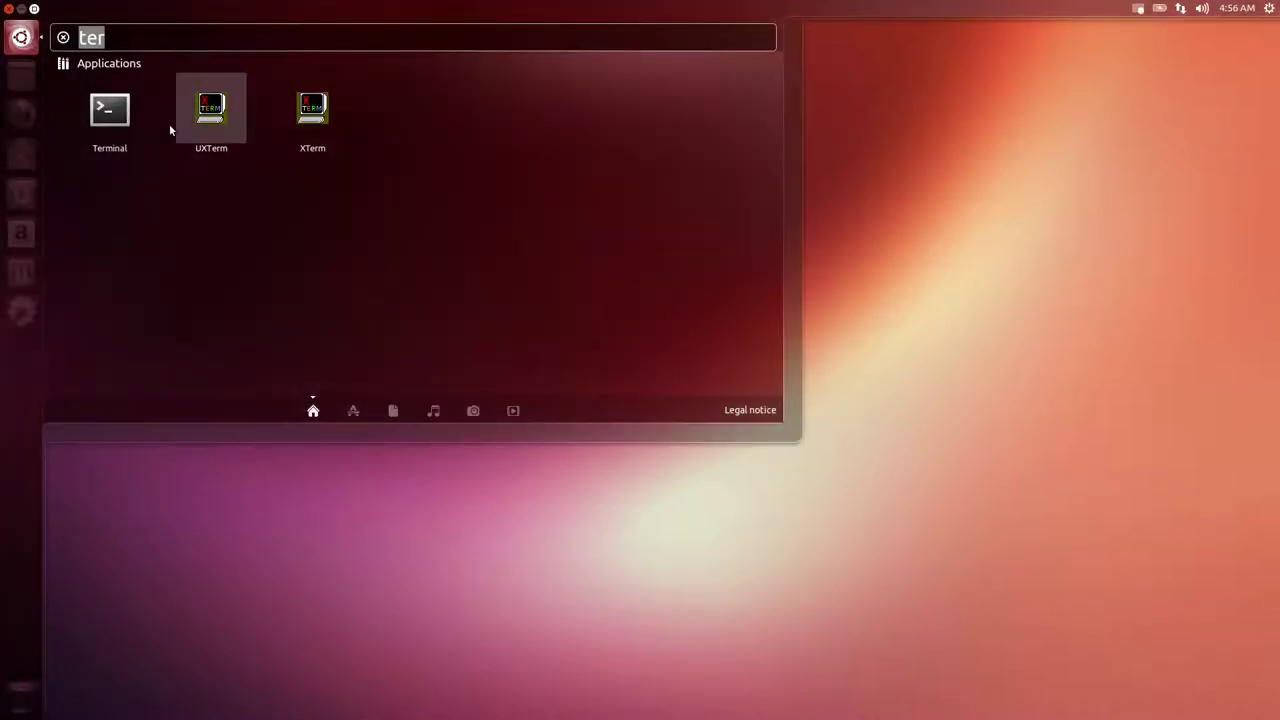
pyautogui.click(106, 126)
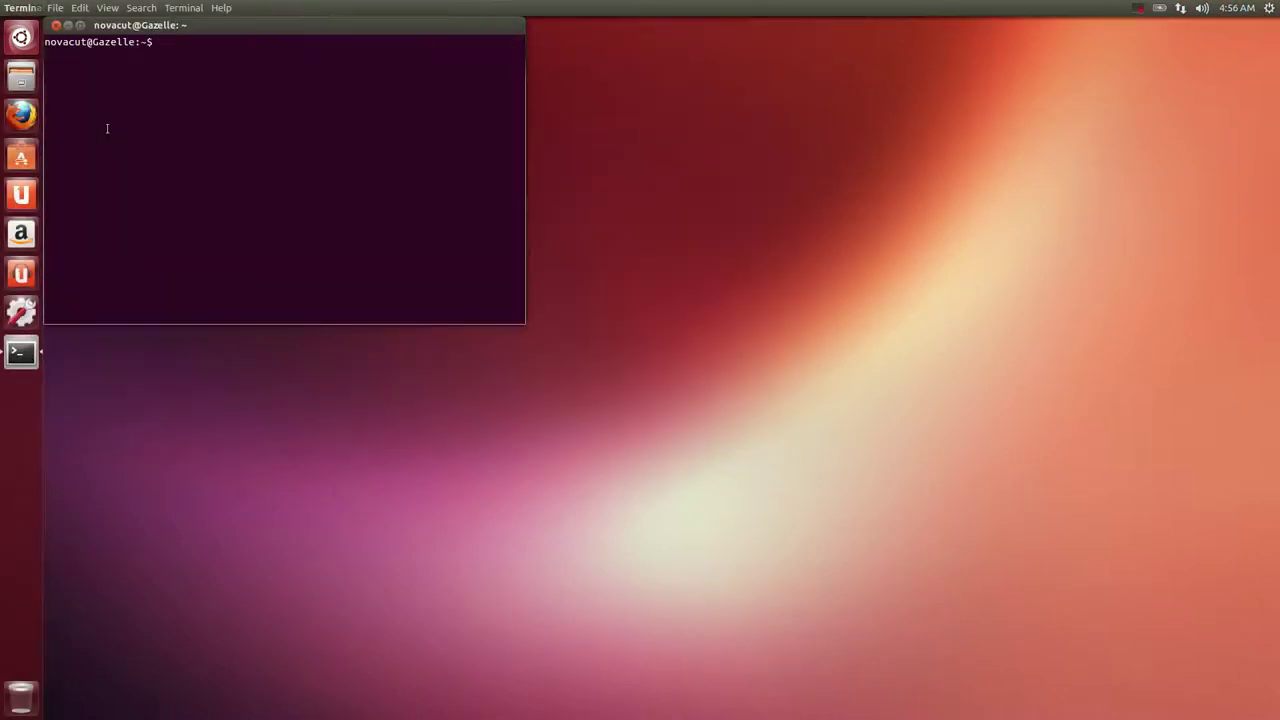
pyautogui.write('sudo')
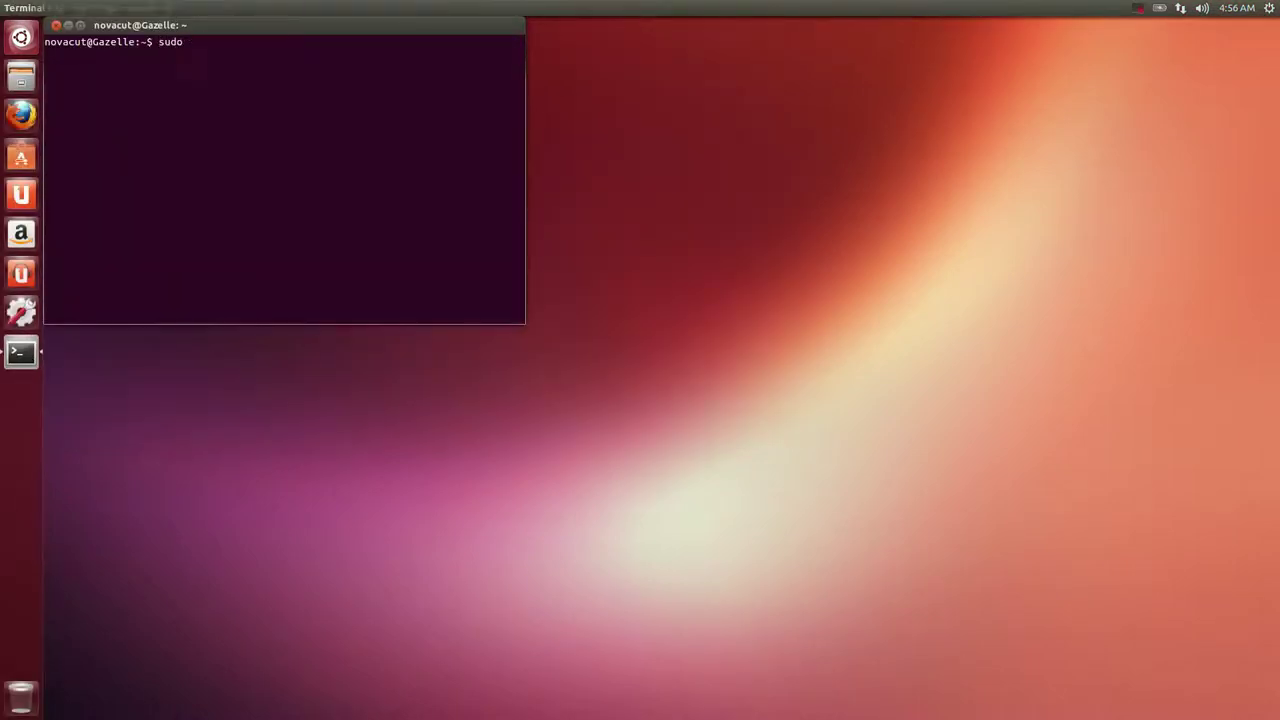
pyautogui.write(' apt')
pyautogui.write('-')
pyautogui.write('a')
pyautogui.press('Tab')
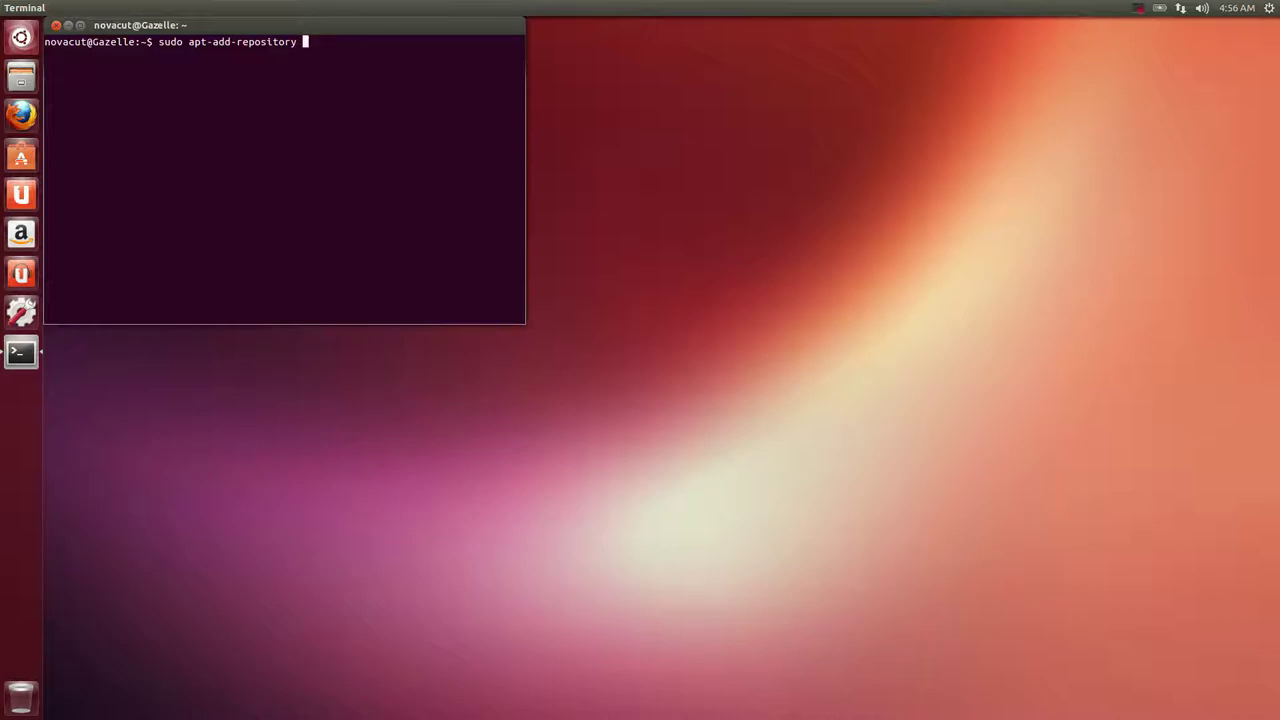
pyautogui.write('ppa:')
pyautogui.write('novacut/sta')
pyautogui.write('ble')
pyautogui.press('Return')
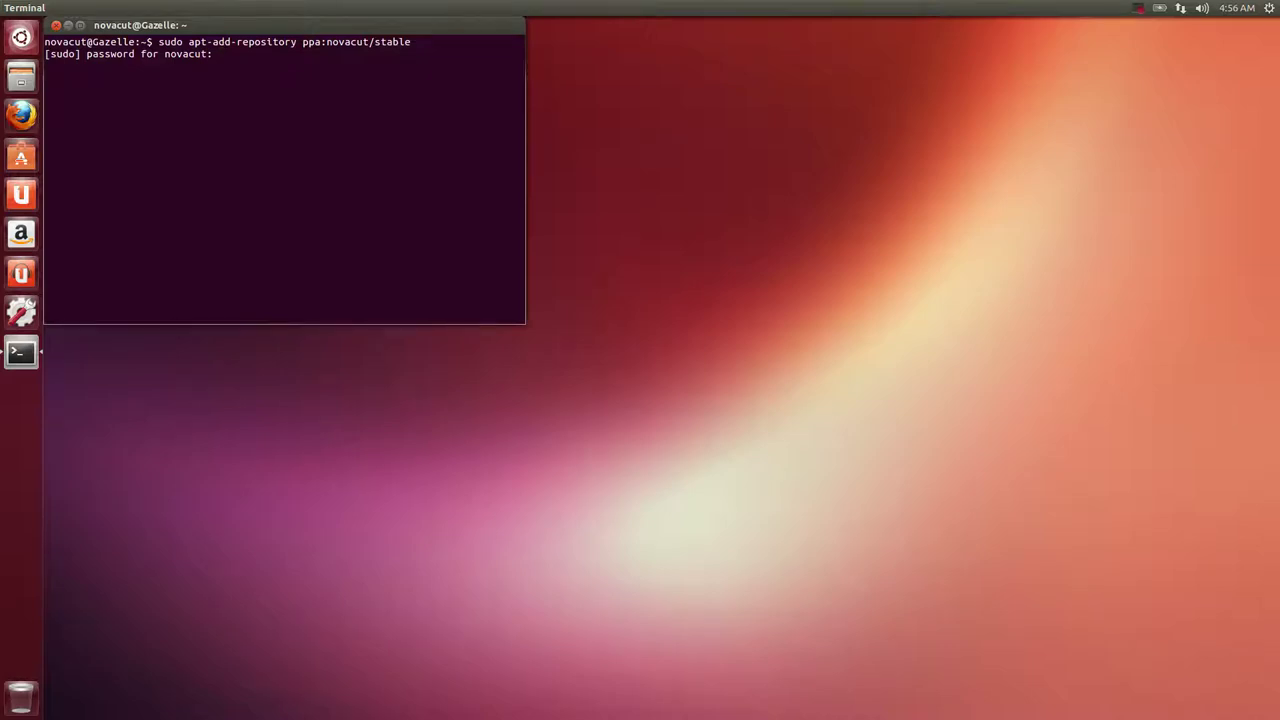
pyautogui.press('Return')
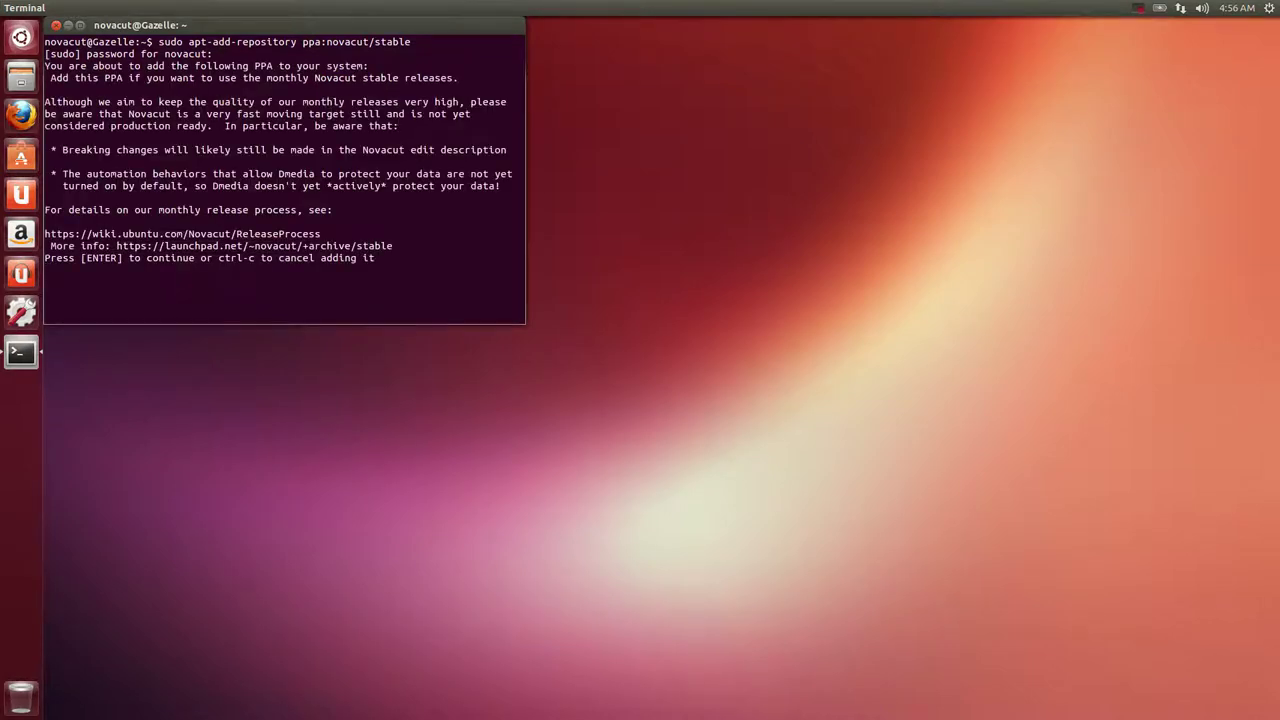
pyautogui.press('Return')
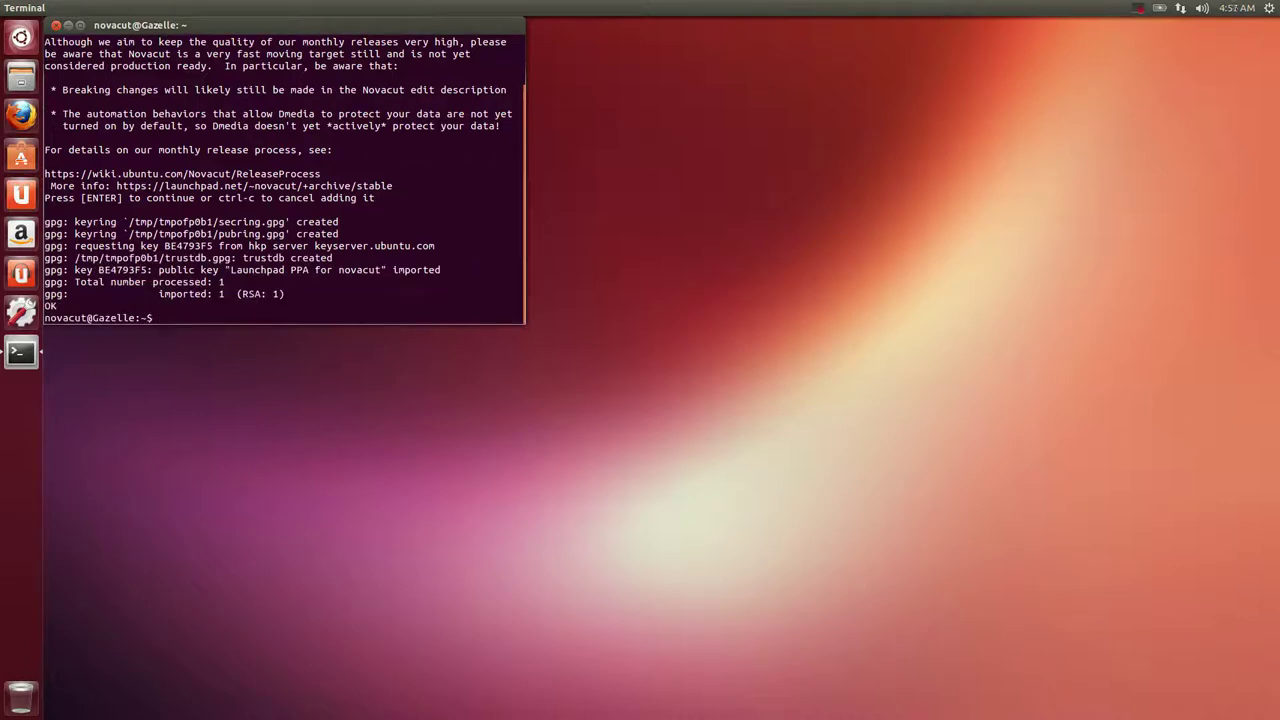
# Refresh package lists with sudo apt-get update, then start sudo apt-get install novacut
pyautogui.write('sudo apt')
pyautogui.write('-get update')
pyautogui.press('Return')
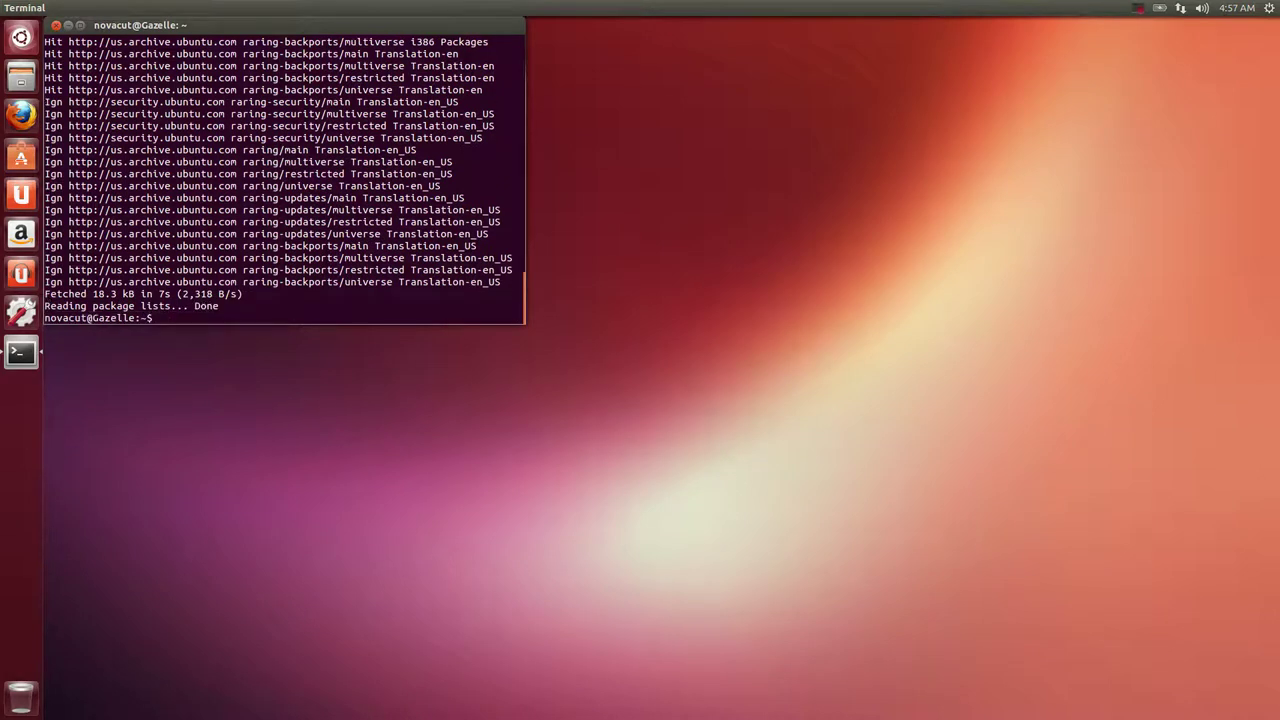
pyautogui.press('Up')
pyautogui.press('BackSpace')
pyautogui.press('BackSpace')
pyautogui.press('BackSpace')
pyautogui.press('BackSpace')
pyautogui.press('BackSpace')
pyautogui.press('BackSpace')
pyautogui.write('install ')
pyautogui.write('novacut')
pyautogui.press('Return')
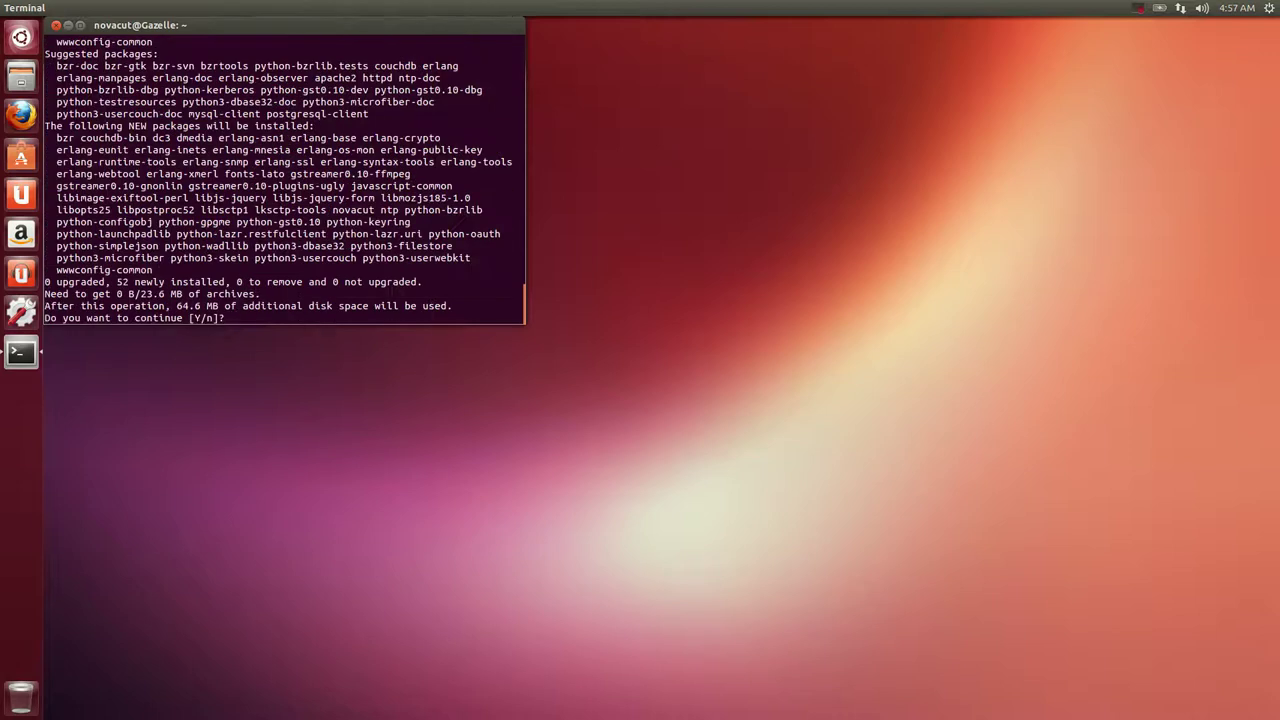
# Confirm the novacut installation with 'y' and close the Terminal window
pyautogui.write('y')
pyautogui.press('Return')
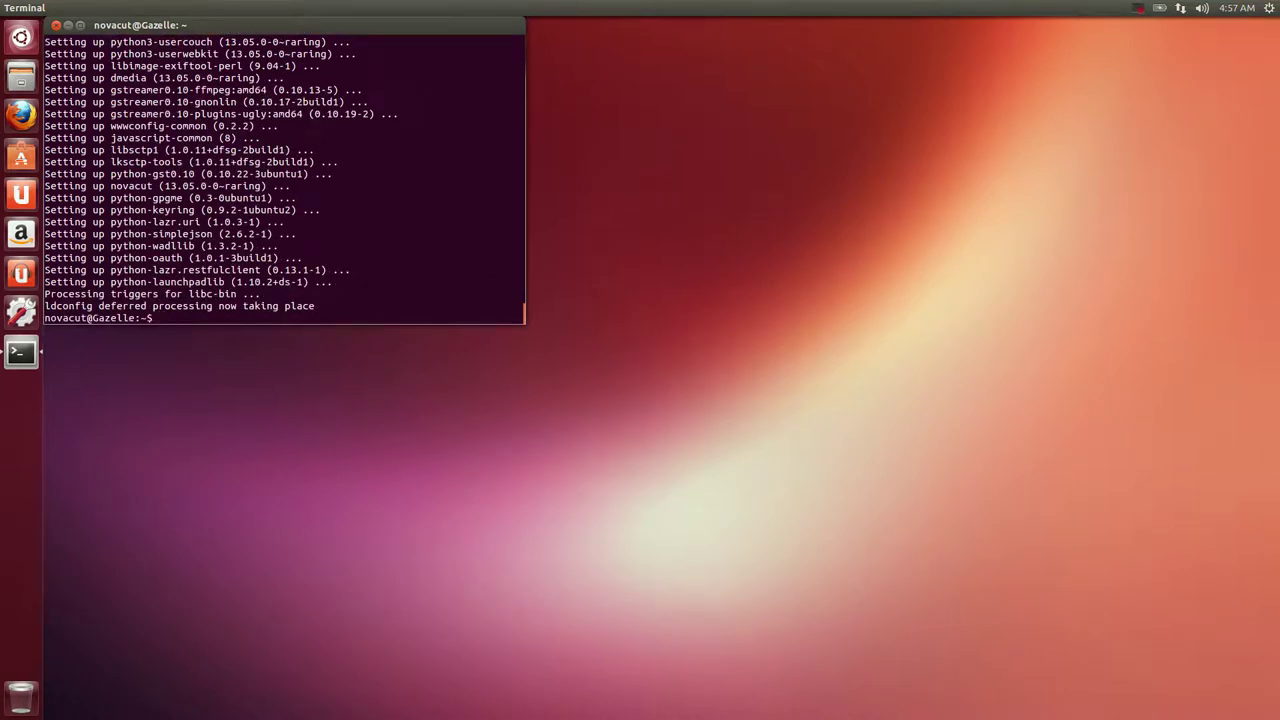
pyautogui.click(56, 25)
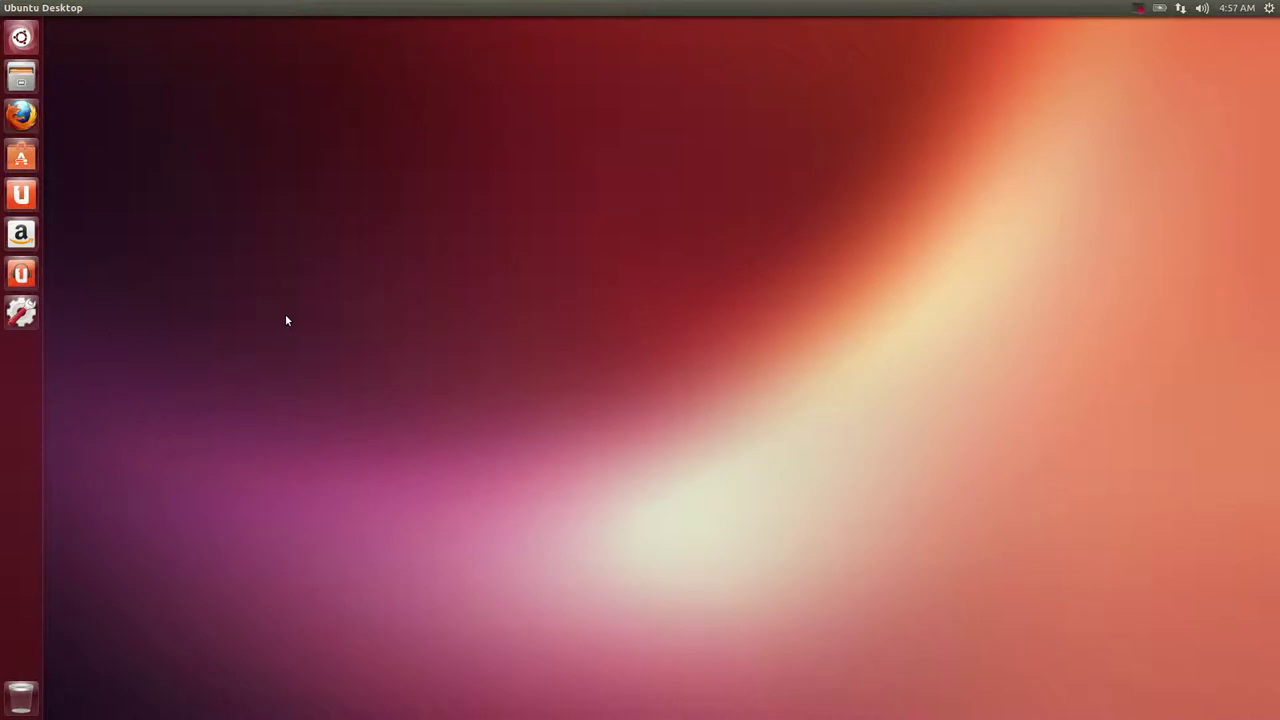
# Search the Dash for 'dm' and launch Dmedia
pyautogui.press('super')
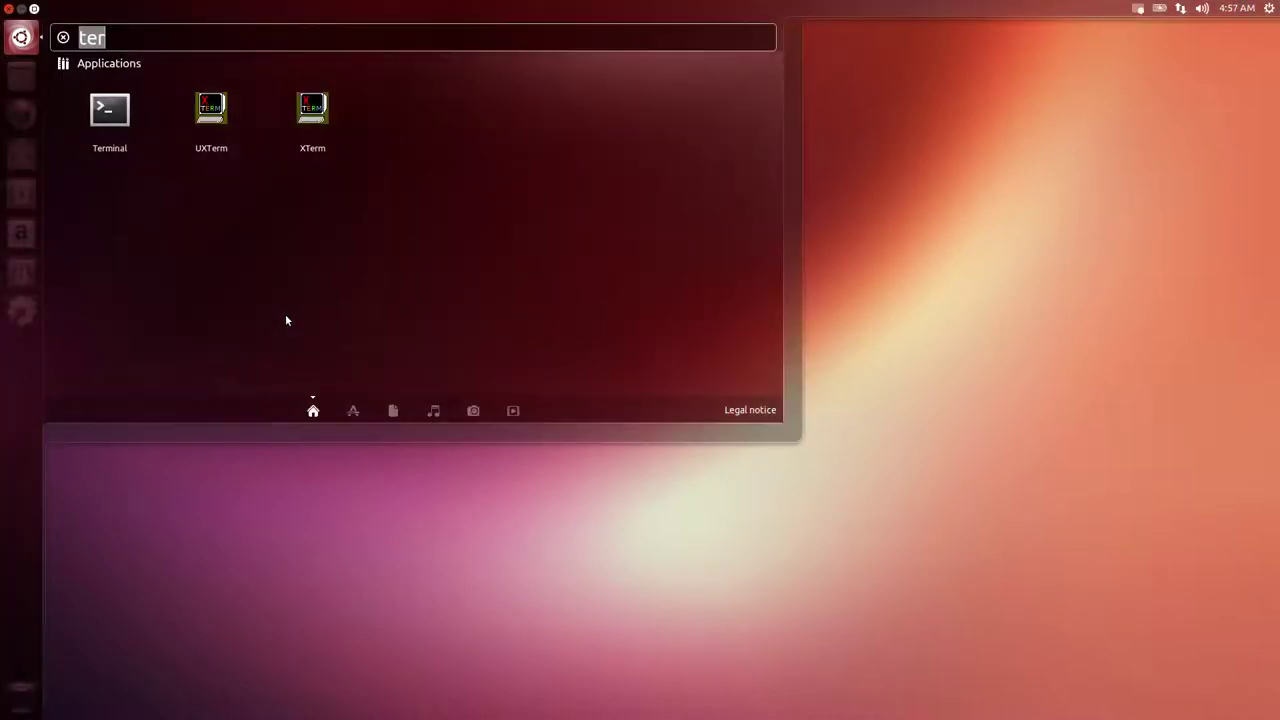
pyautogui.write('dm')
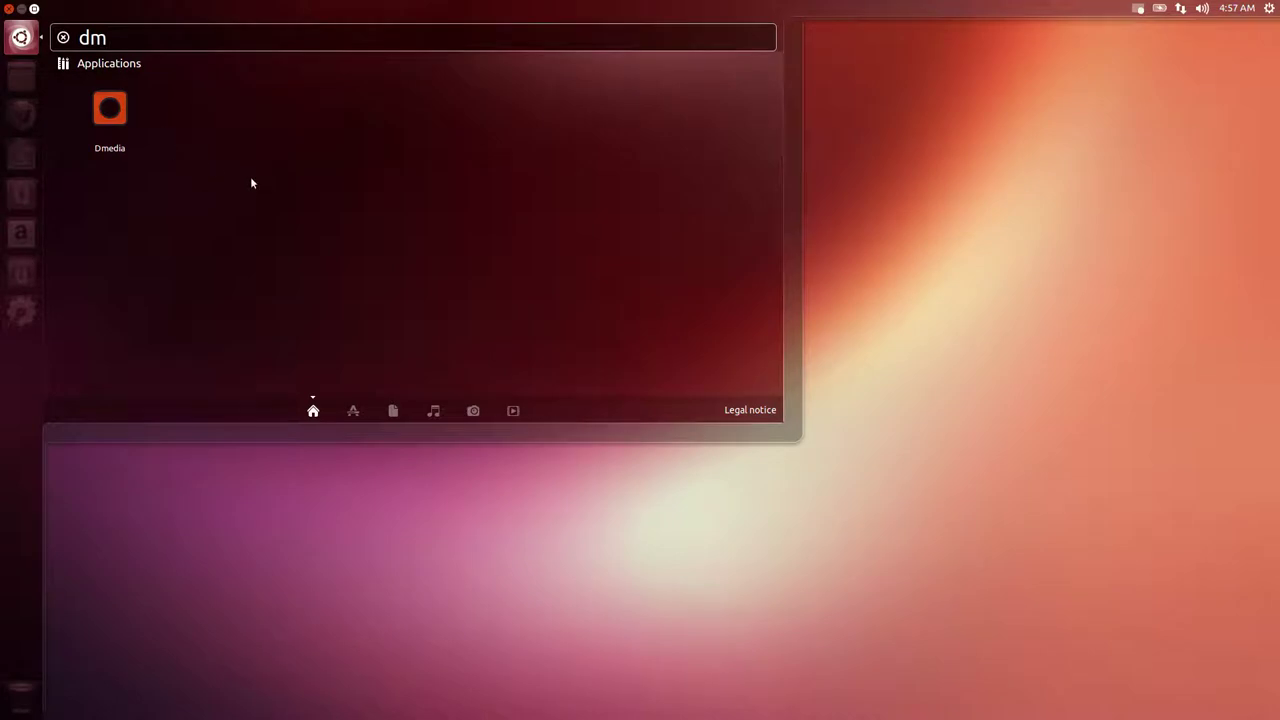
pyautogui.click(96, 125)
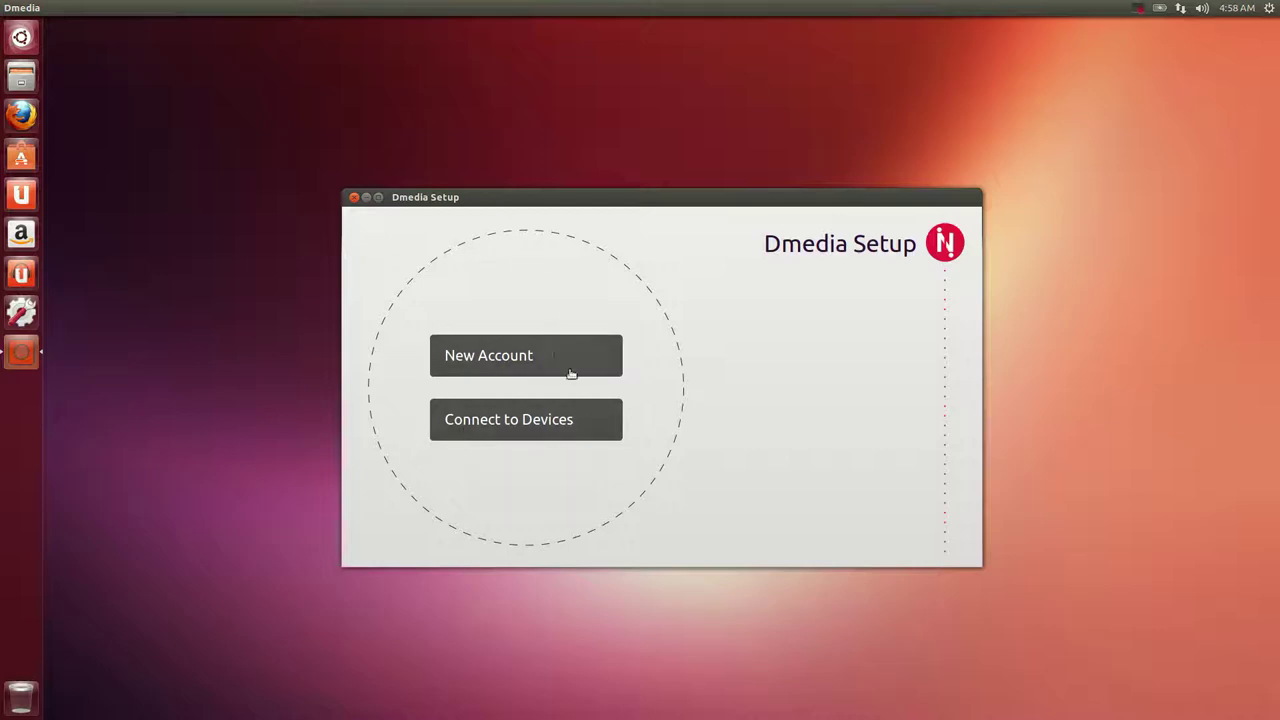
# Choose New Account and accept 'OK, I'm ready!' to finish Dmedia Setup
pyautogui.click(528, 360)
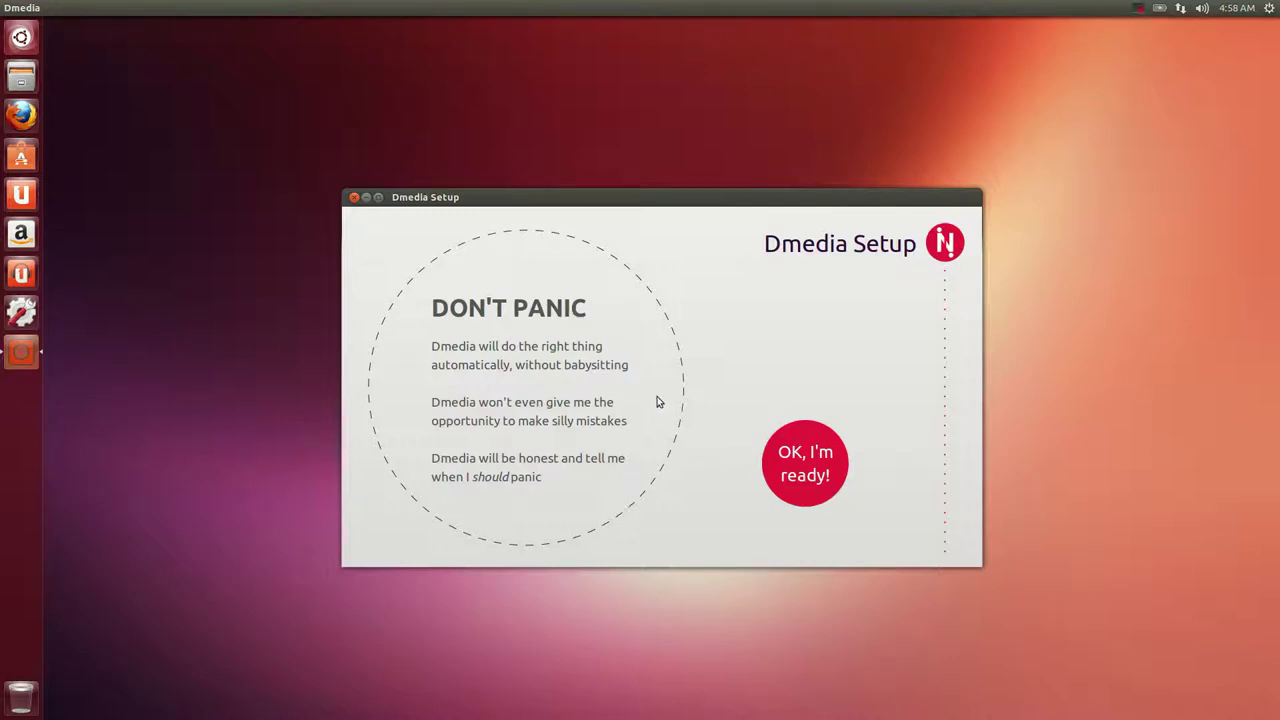
pyautogui.click(787, 464)
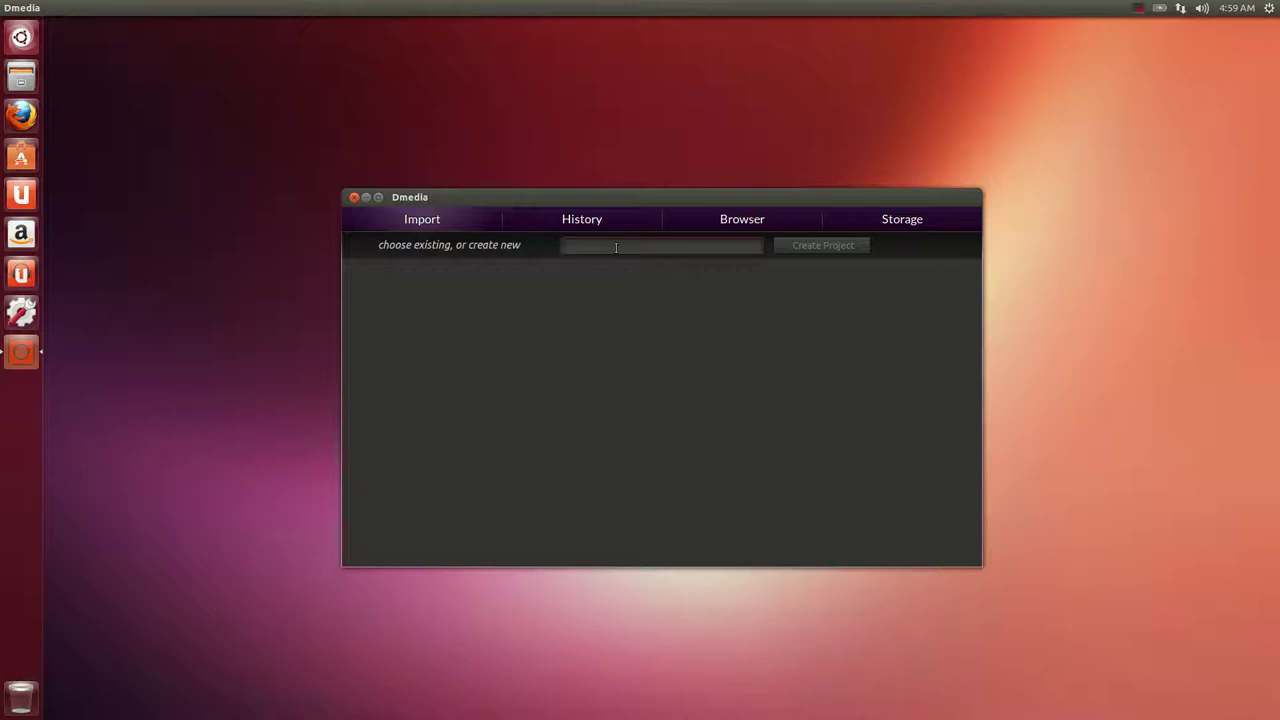
# Create the project 'Dmedia 13.05', let the card import start, and minimise Dmedia
pyautogui.write('D')
pyautogui.write('media 13')
pyautogui.write('03')
pyautogui.press('BackSpace')
pyautogui.press('BackSpace')
pyautogui.write('03')
pyautogui.press('Return')
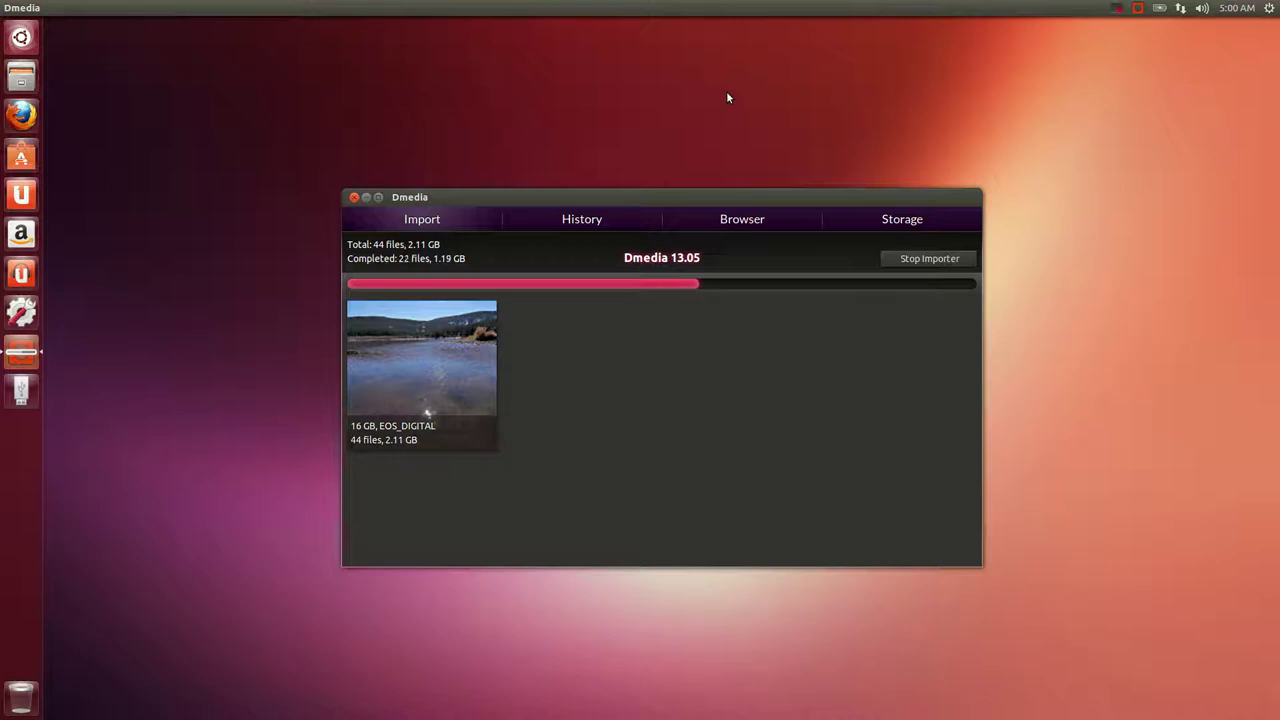
pyautogui.click(368, 198)
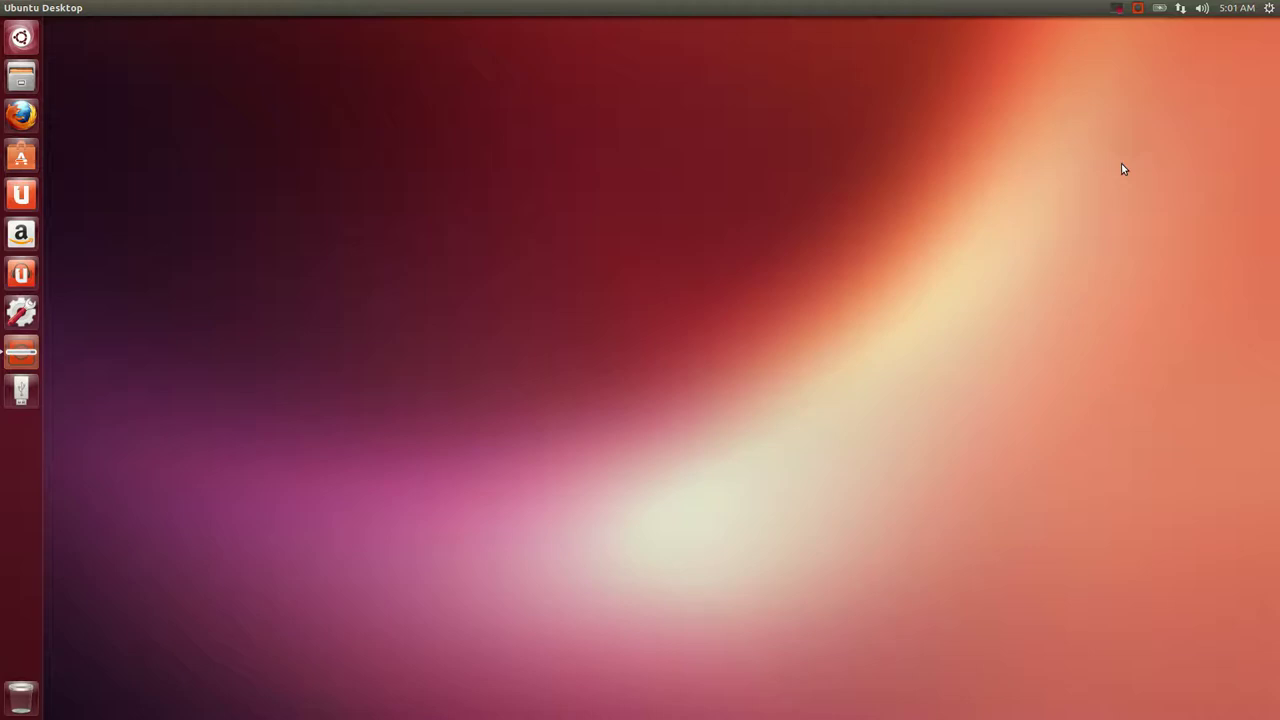
# Launch Novacut Video Editor and create a new project named 'Novacut 13.05'
pyautogui.press('super')
pyautogui.write('no')
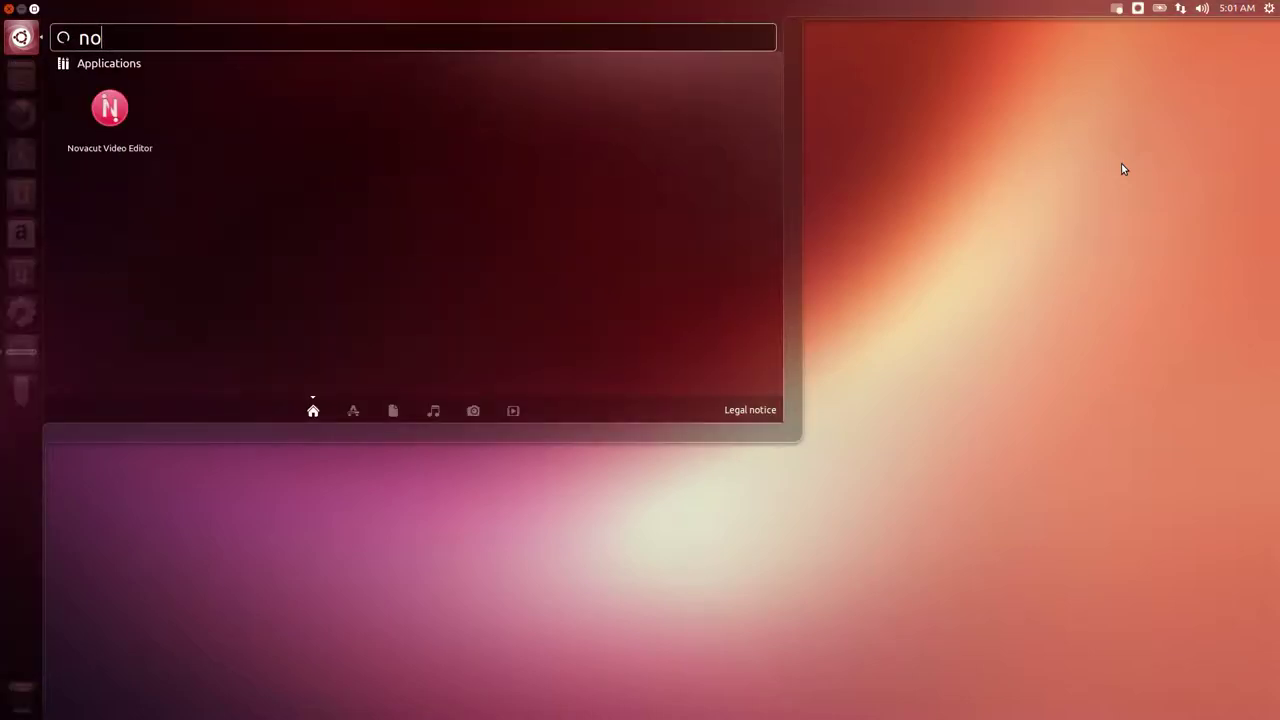
pyautogui.click(110, 108)
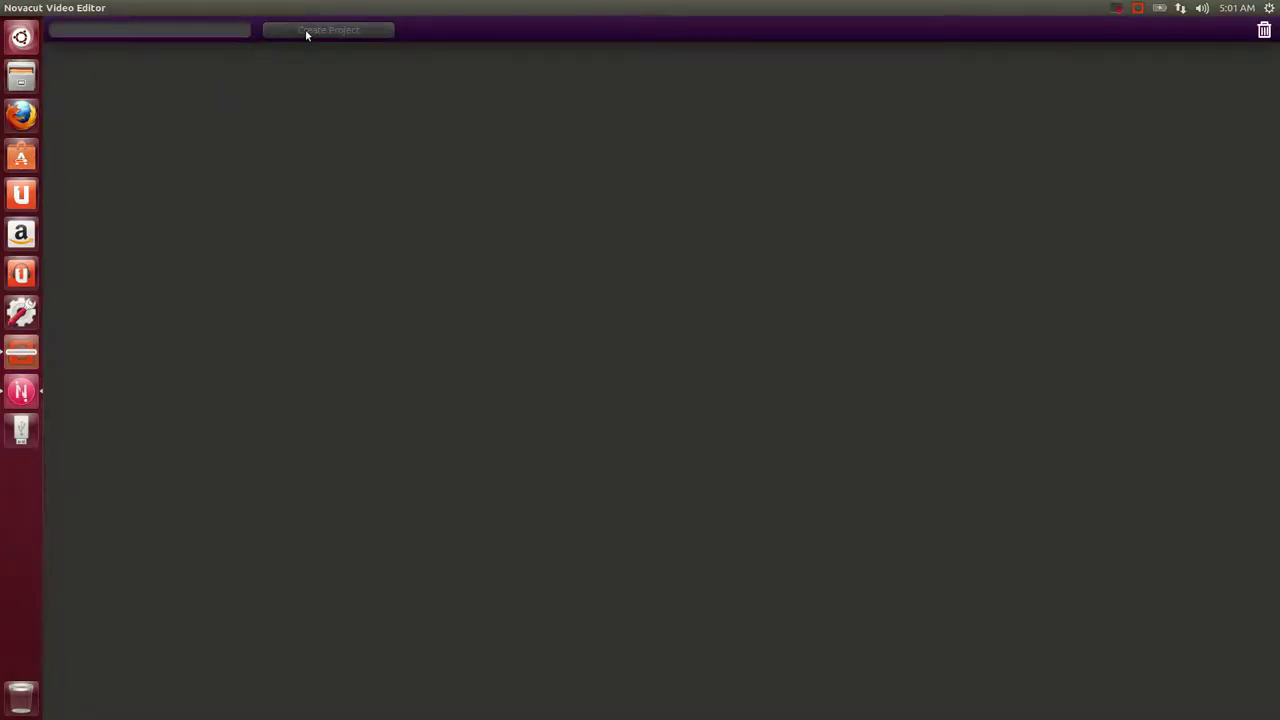
pyautogui.click(205, 32)
pyautogui.write('Novacut ')
pyautogui.write('13.05')
pyautogui.press('Return')
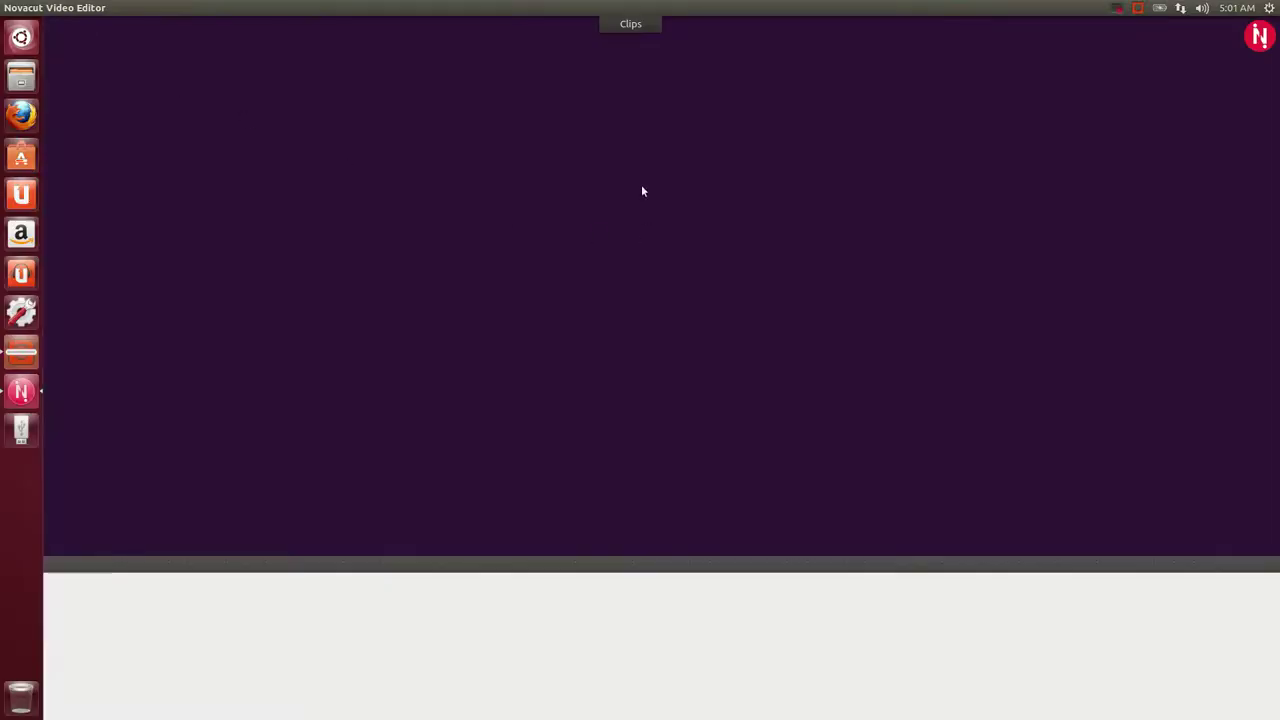
# From the Dmedia 13.05 clip source, place the waterfall, dark rock and grass-lake clips
pyautogui.click(626, 24)
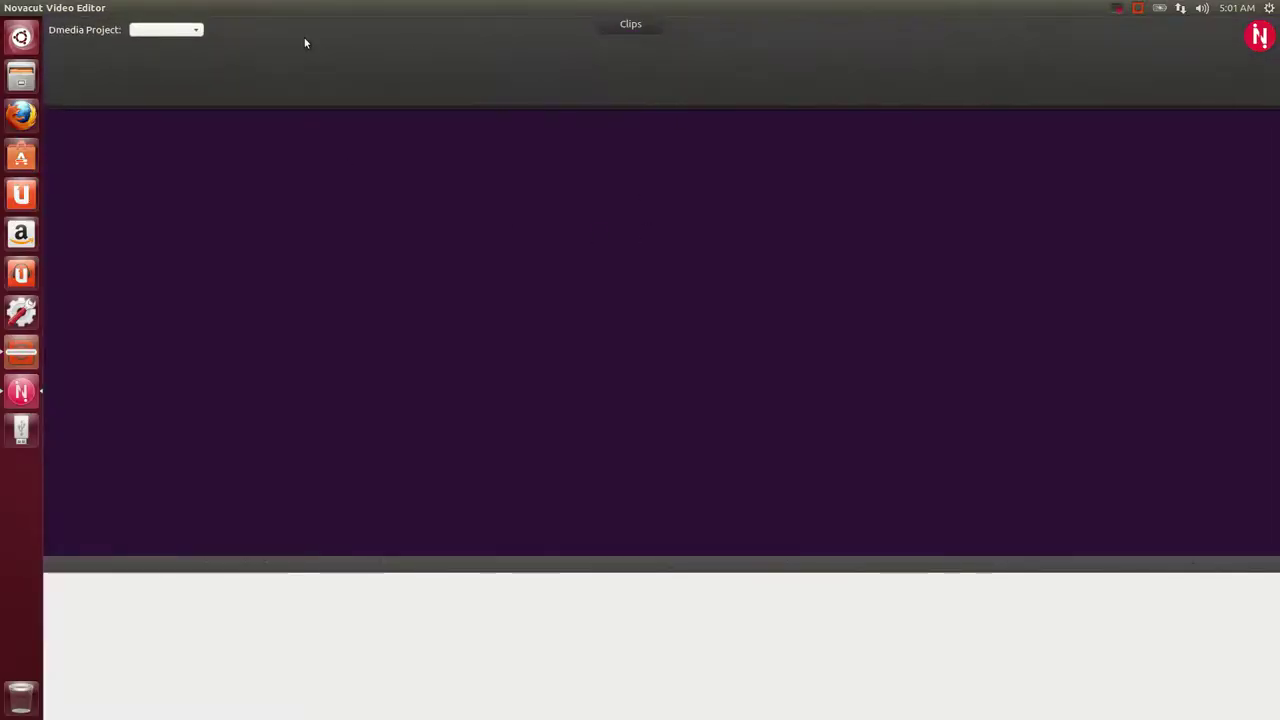
pyautogui.click(158, 35)
pyautogui.click(378, 102)
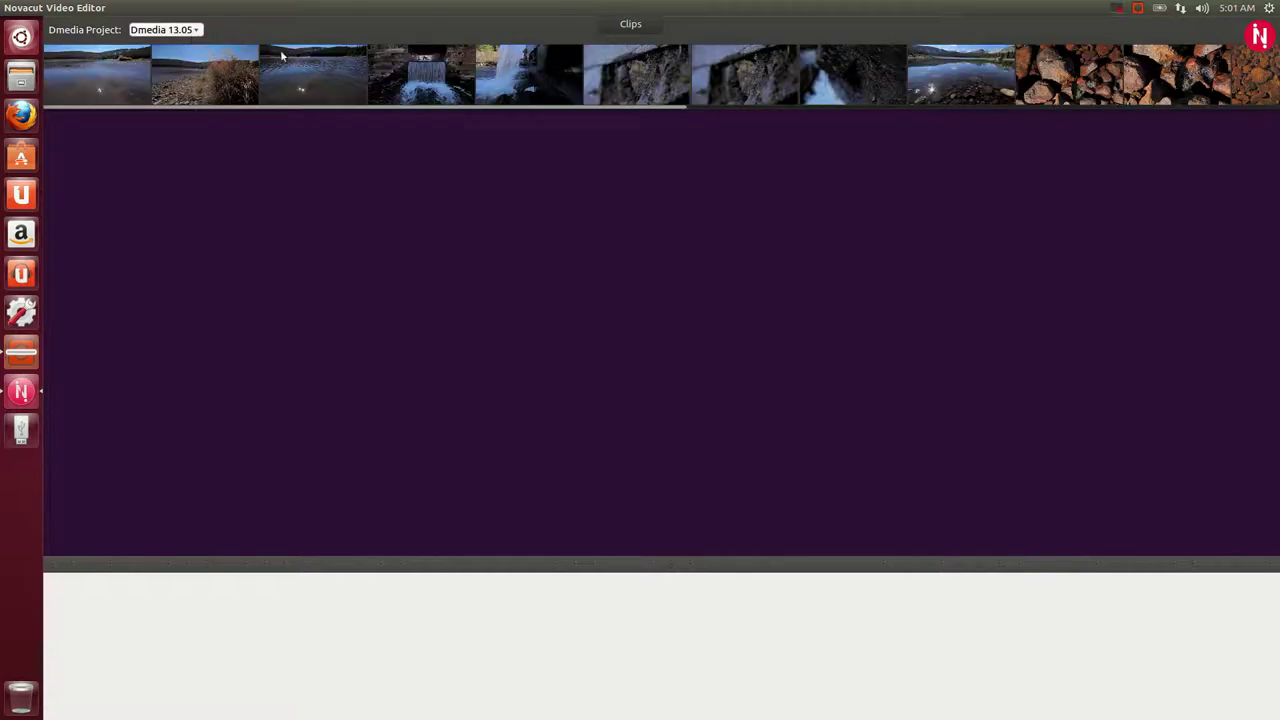
pyautogui.moveTo(529, 75); pyautogui.dragTo(337, 415)
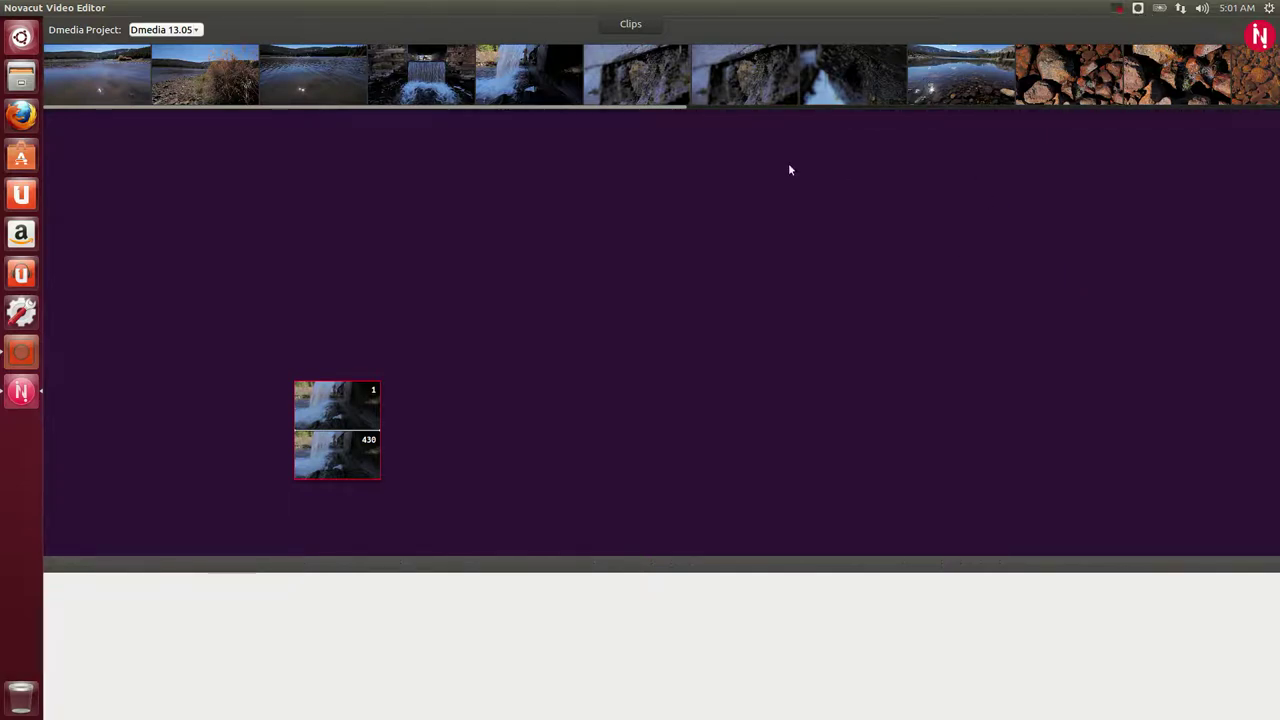
pyautogui.moveTo(759, 86); pyautogui.dragTo(461, 424)
pyautogui.moveTo(222, 84); pyautogui.dragTo(303, 495)
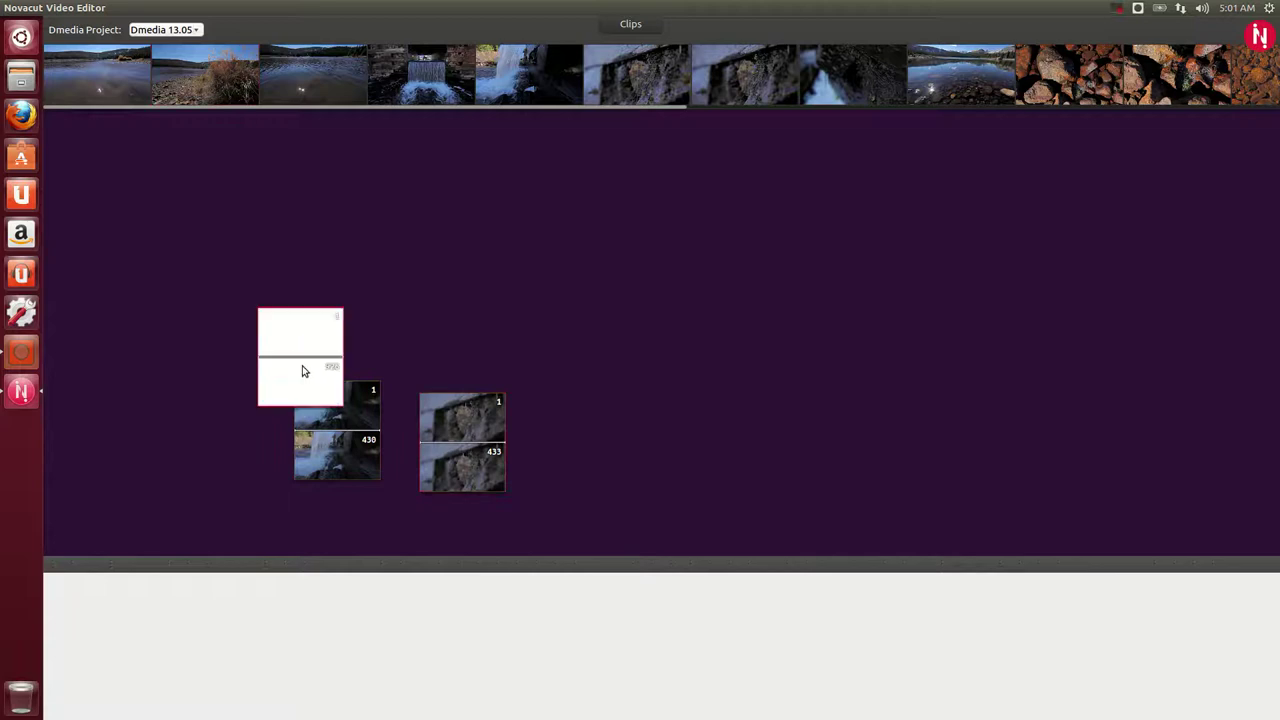
pyautogui.click(635, 28)
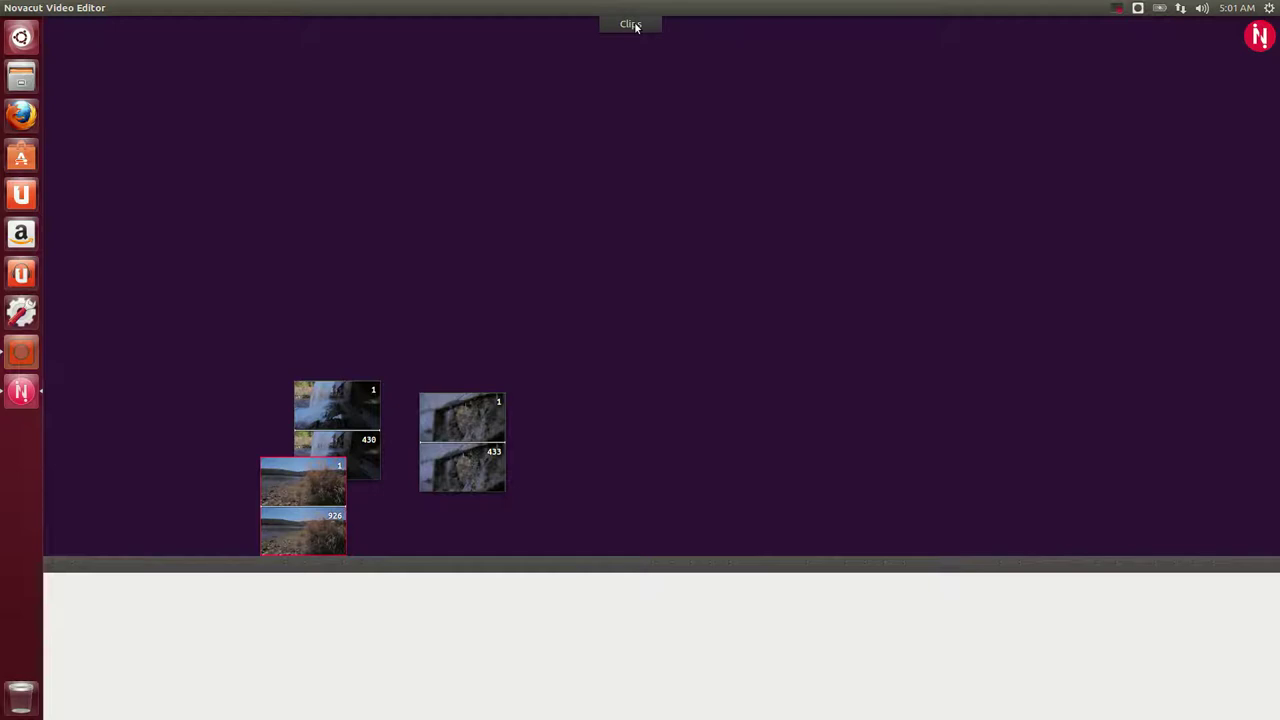
# Add three rocks clips (incl. 409 and 565 frames) and the 513-frame waterfall clip to the storyboard
pyautogui.click(635, 28)
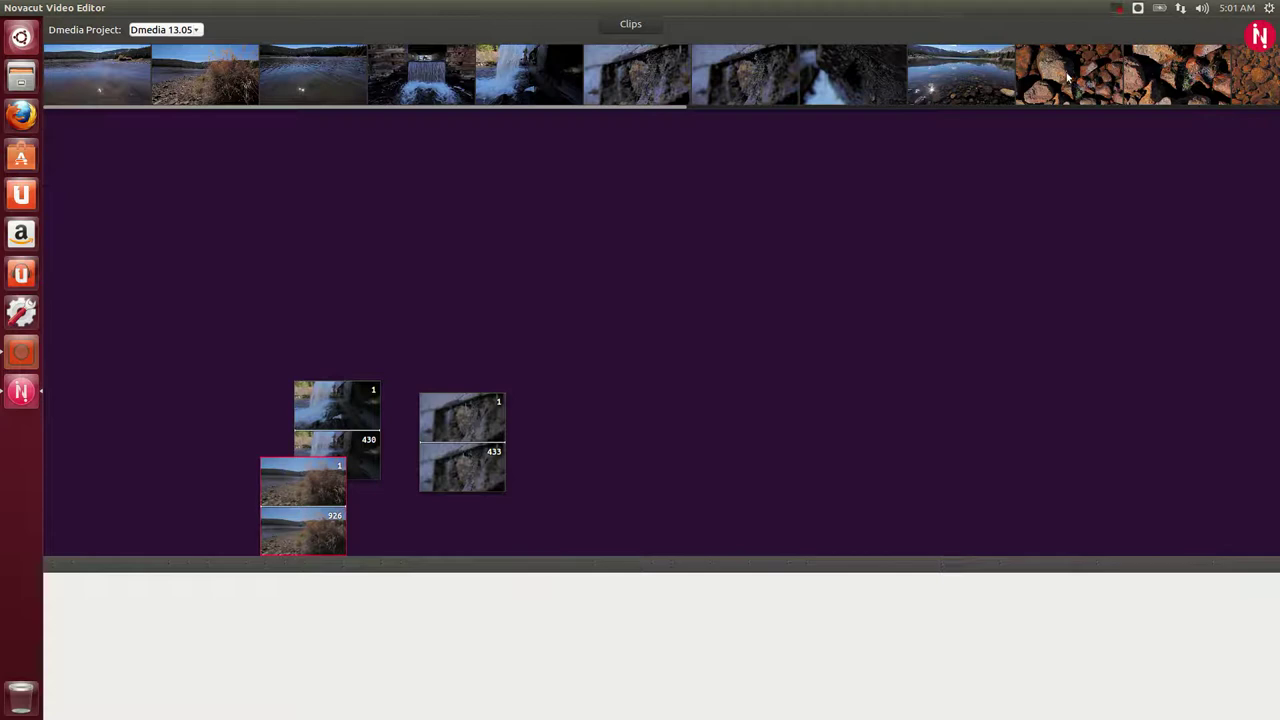
pyautogui.moveTo(1068, 78); pyautogui.dragTo(298, 312)
pyautogui.scroll(-1, 1245, 70)
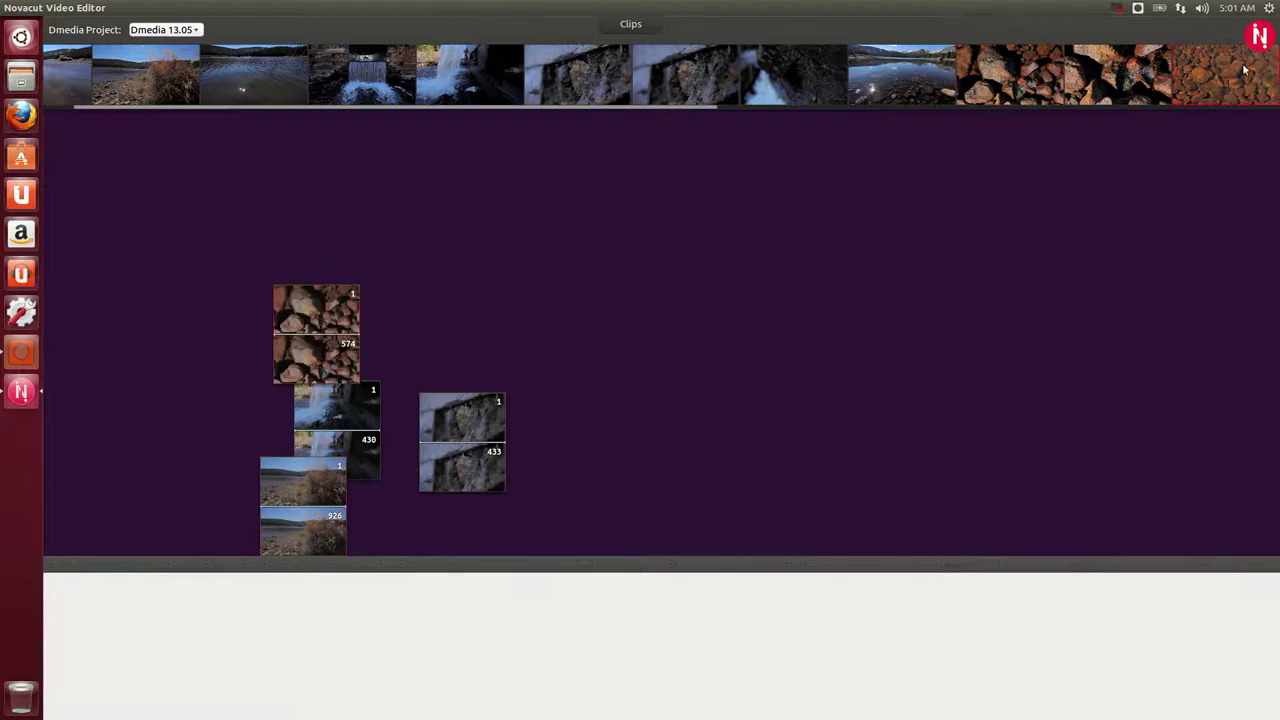
pyautogui.moveTo(1245, 70); pyautogui.dragTo(257, 348)
pyautogui.moveTo(1086, 64); pyautogui.dragTo(466, 259)
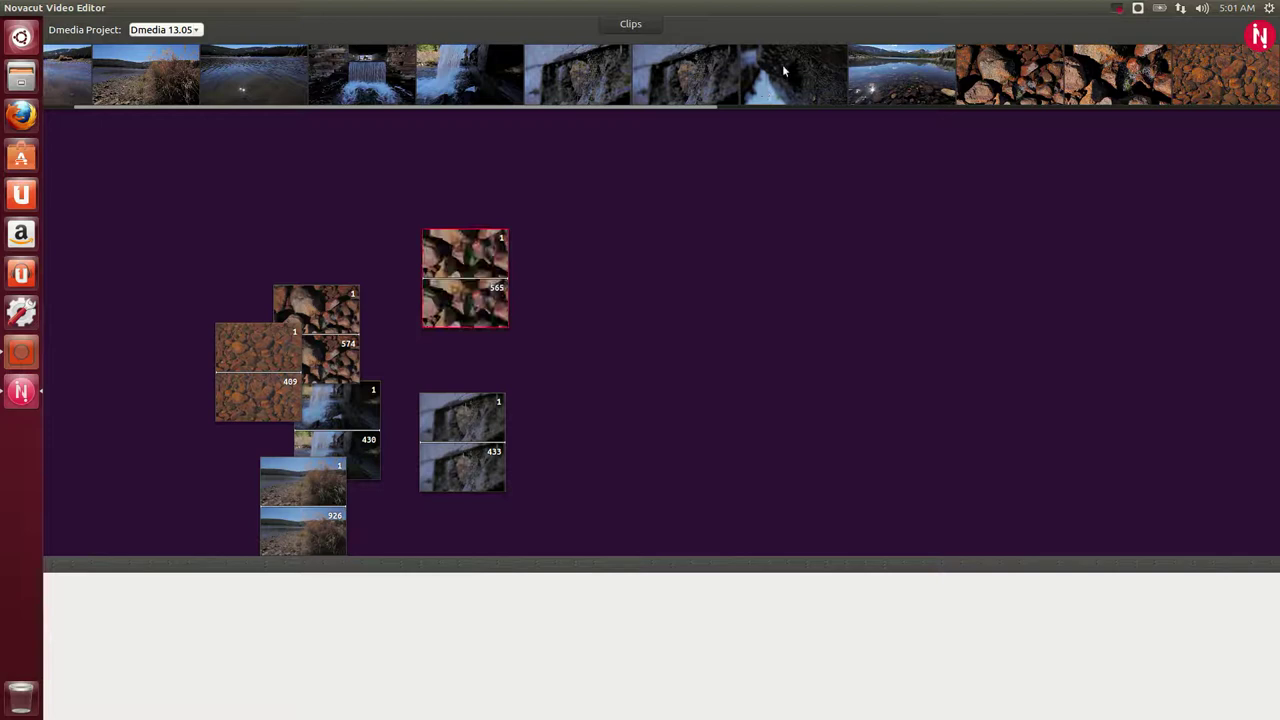
pyautogui.moveTo(784, 70)
pyautogui.mouseDown()
pyautogui.moveTo(737, 440)
pyautogui.moveTo(667, 440)
pyautogui.mouseUp()
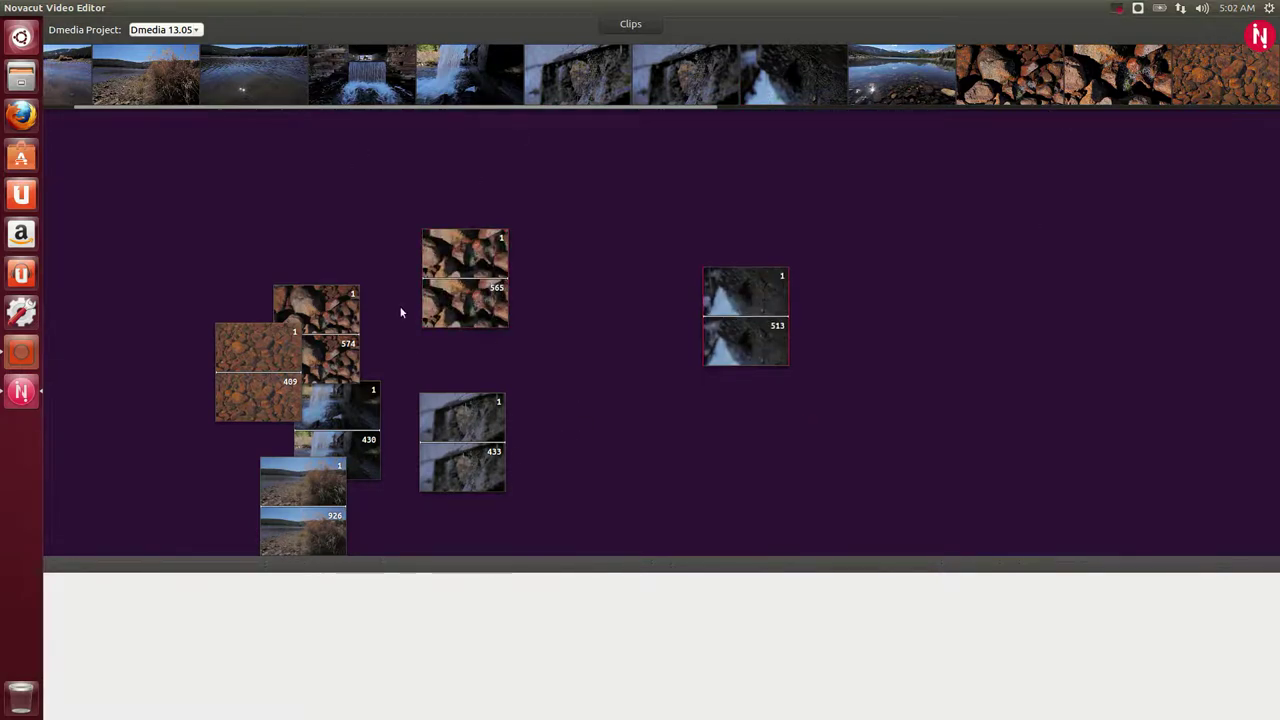
# Arrange six clips in the sequence, 430 waterfall first, setting the 574 rocks clip aside
pyautogui.moveTo(291, 520); pyautogui.dragTo(110, 640)
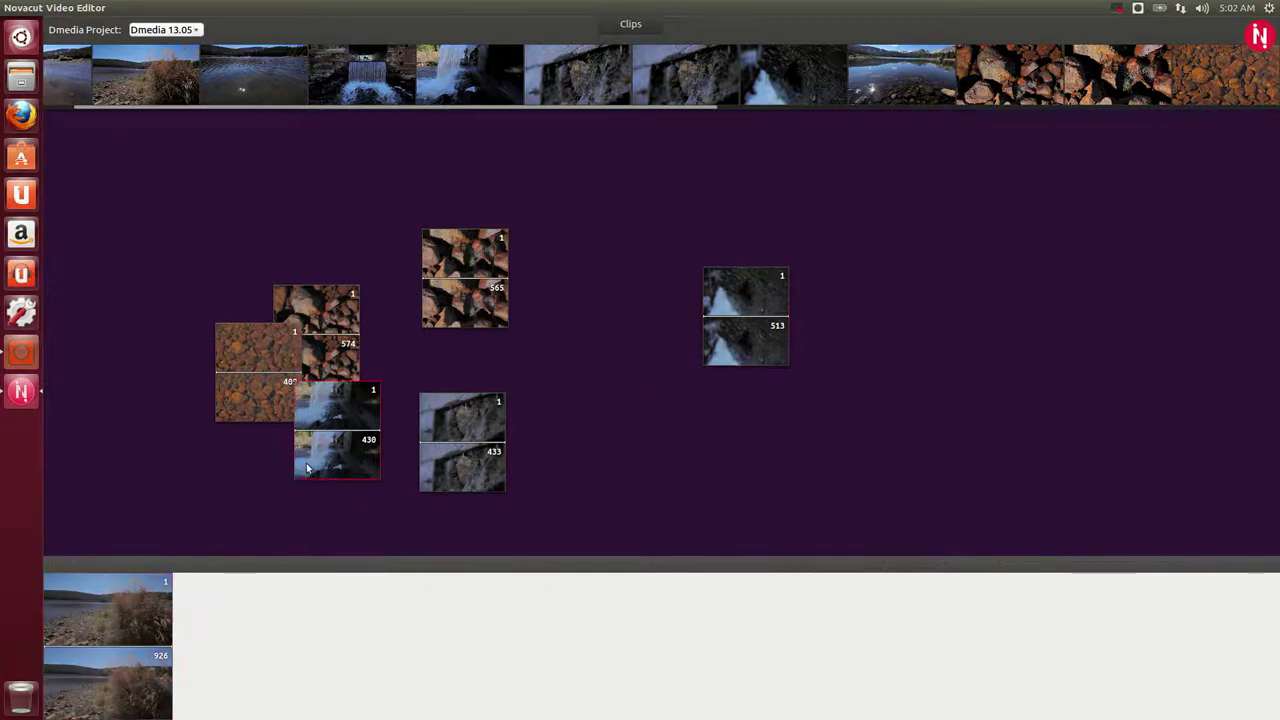
pyautogui.moveTo(306, 463); pyautogui.dragTo(100, 640)
pyautogui.moveTo(465, 300); pyautogui.dragTo(236, 640)
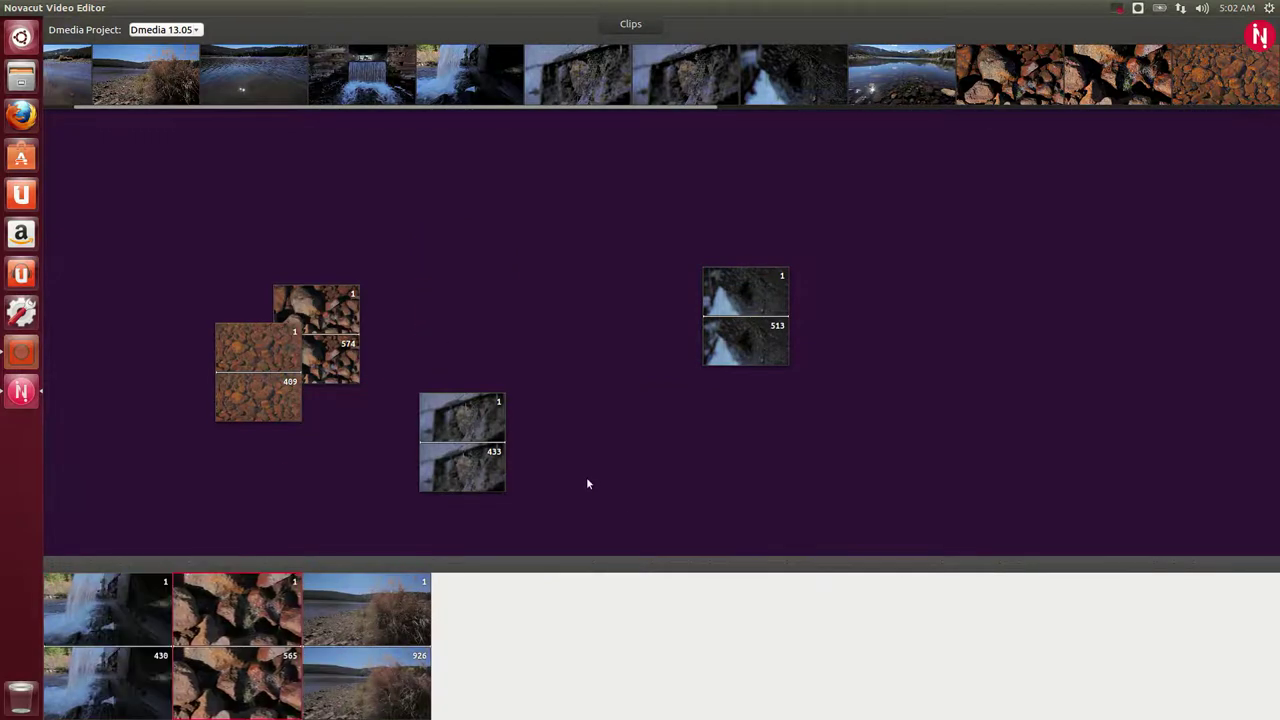
pyautogui.moveTo(466, 437); pyautogui.dragTo(495, 645)
pyautogui.moveTo(728, 350); pyautogui.dragTo(236, 640)
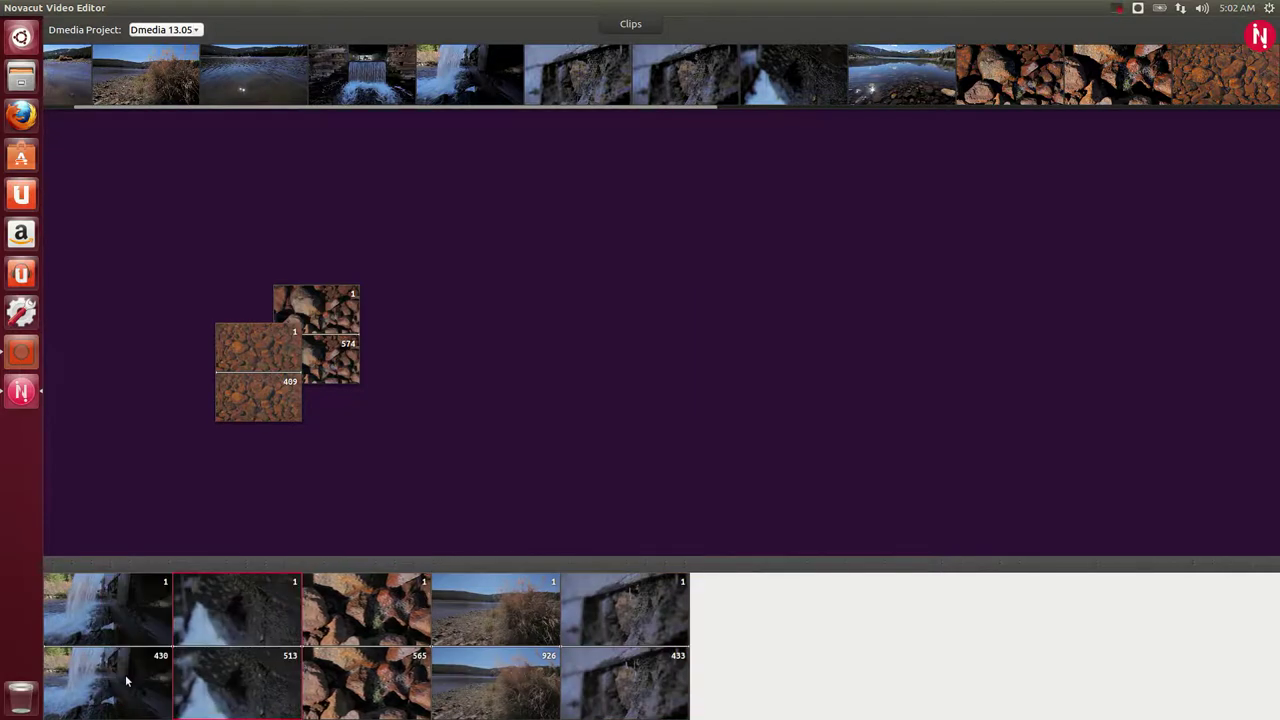
pyautogui.moveTo(296, 290)
pyautogui.mouseDown()
pyautogui.moveTo(258, 369)
pyautogui.moveTo(274, 580)
pyautogui.mouseUp()
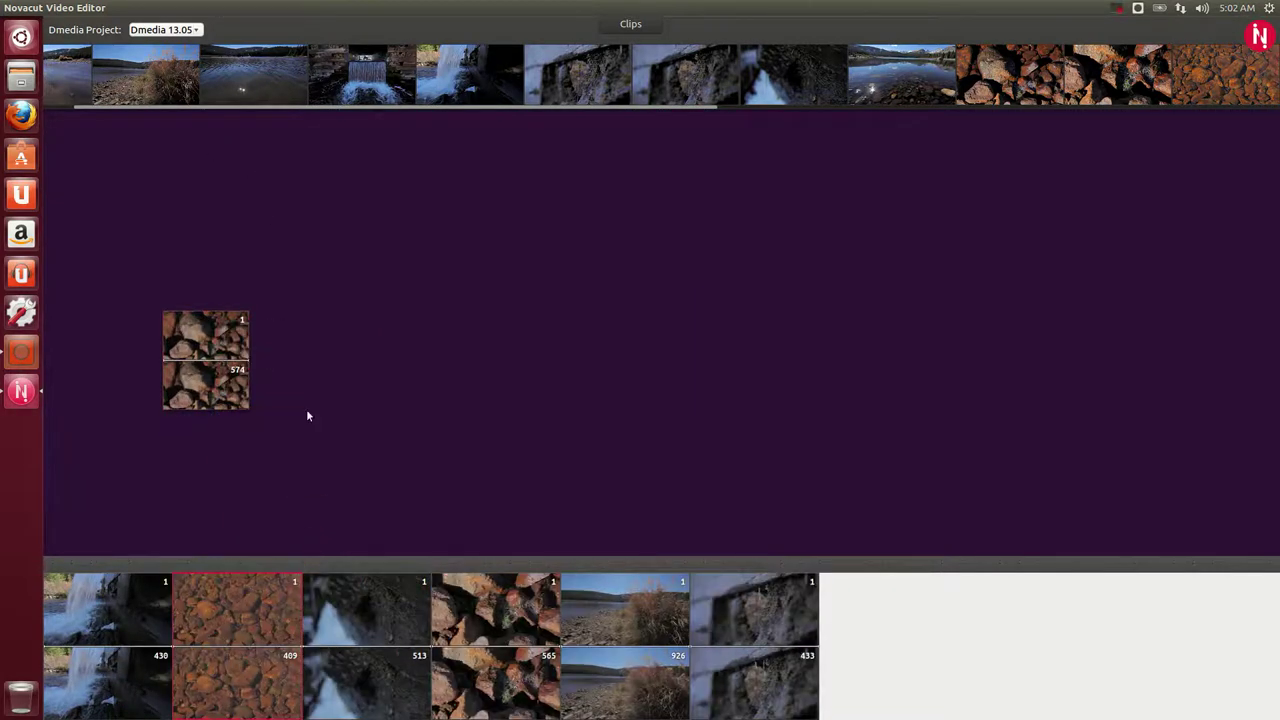
pyautogui.moveTo(537, 690)
pyautogui.mouseDown()
pyautogui.moveTo(540, 385)
pyautogui.moveTo(365, 612)
pyautogui.mouseUp()
# Pull the waterfall clip out of the sequence and reinsert it in second position
pyautogui.click(640, 27)
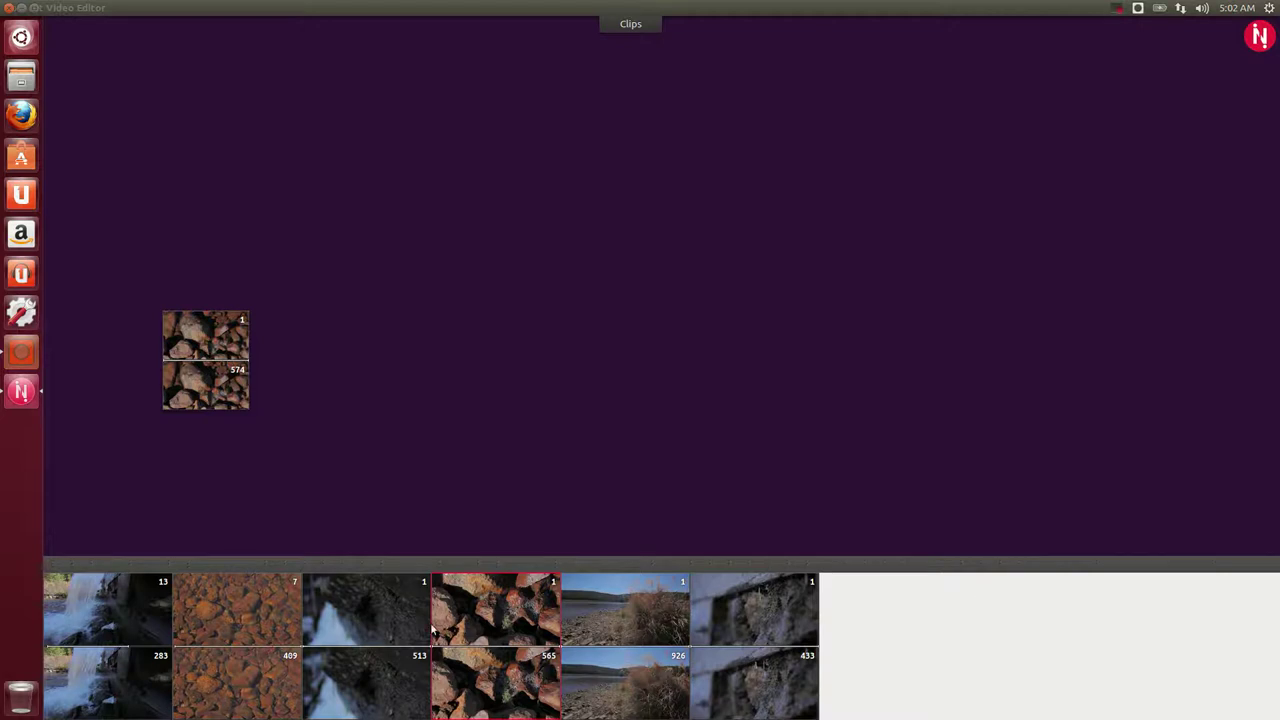
pyautogui.moveTo(126, 605); pyautogui.dragTo(306, 428)
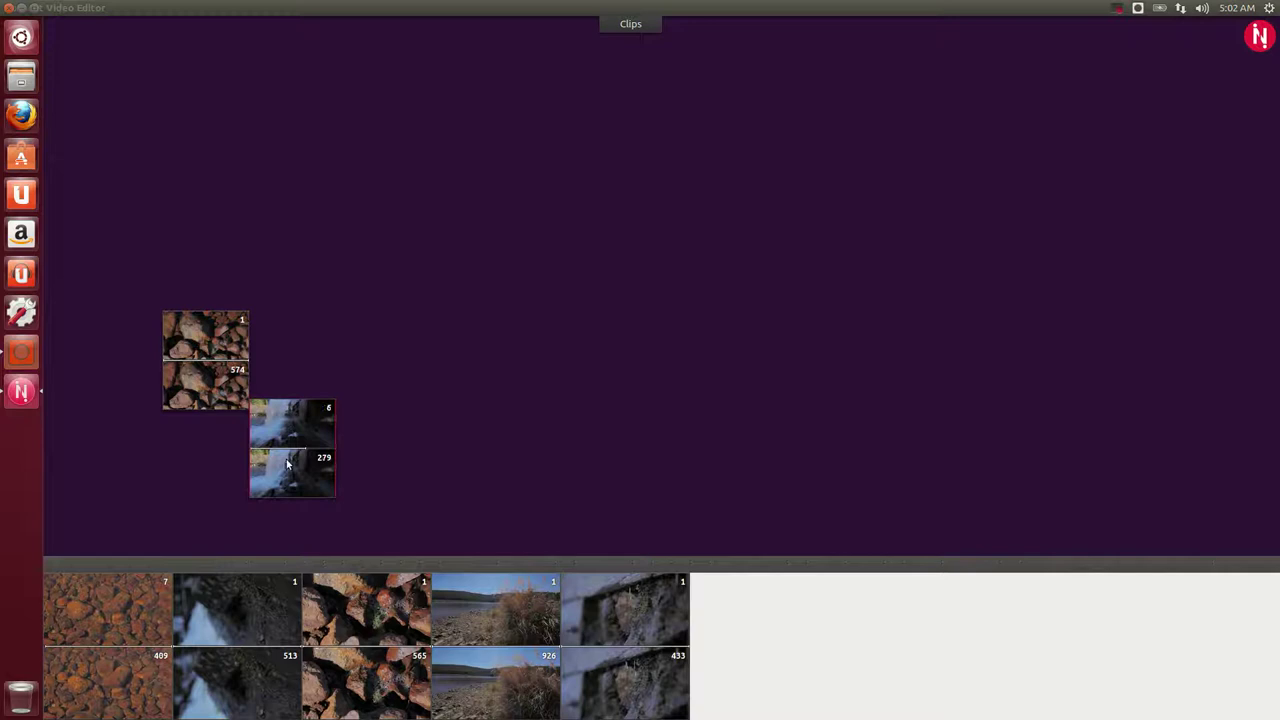
pyautogui.moveTo(291, 426); pyautogui.dragTo(237, 610)
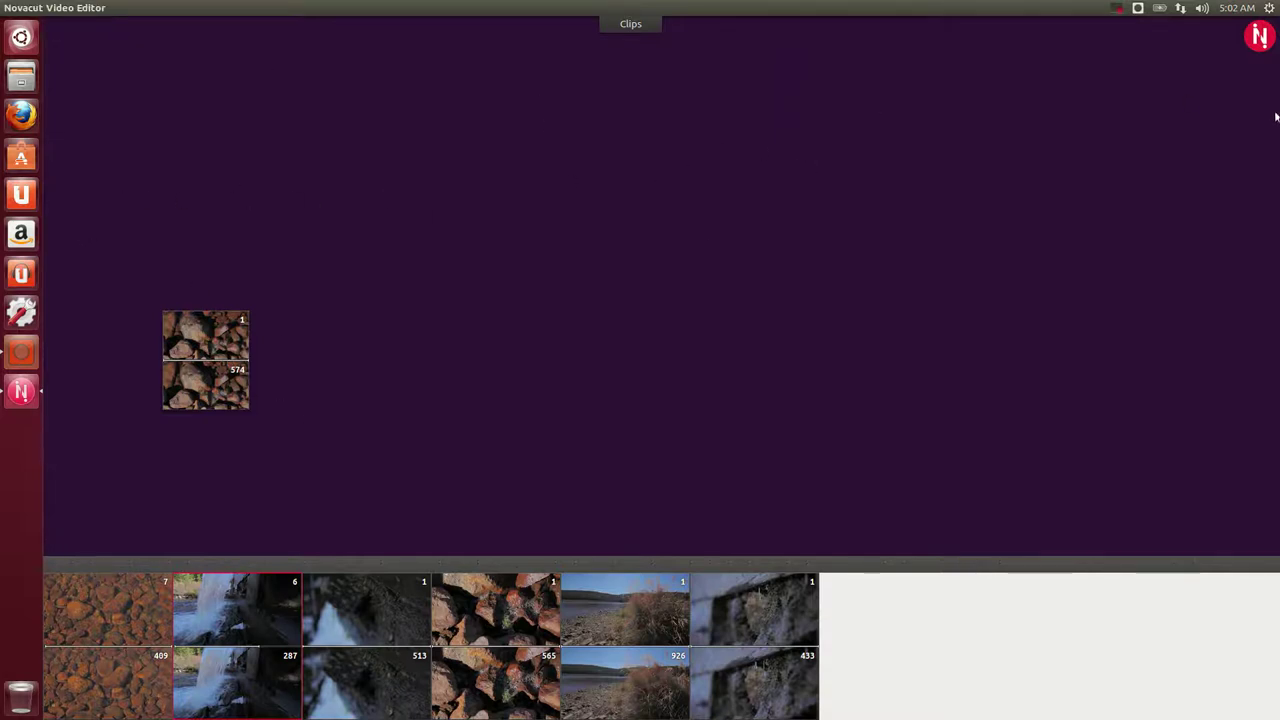
pyautogui.click(1259, 38)
# Close Novacut, review the Dmedia 13.05 import batch and history in Dmedia, then close Dmedia
pyautogui.click(10, 8)
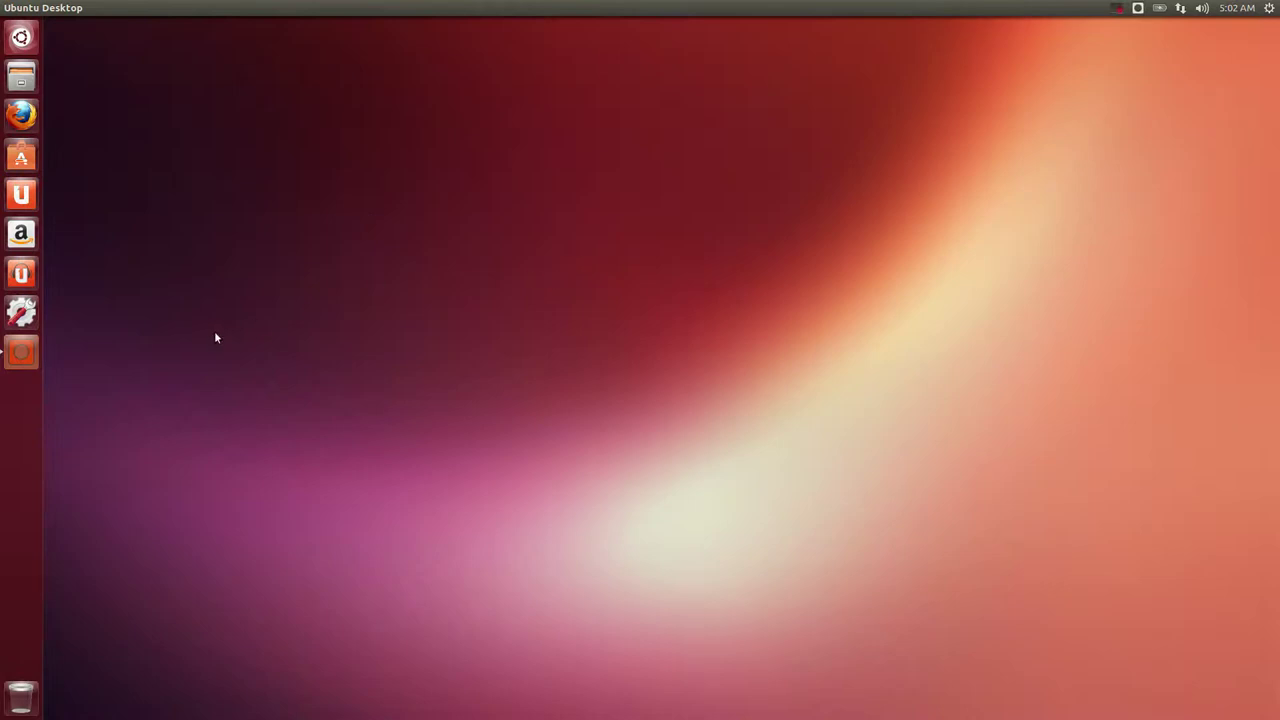
pyautogui.click(24, 352)
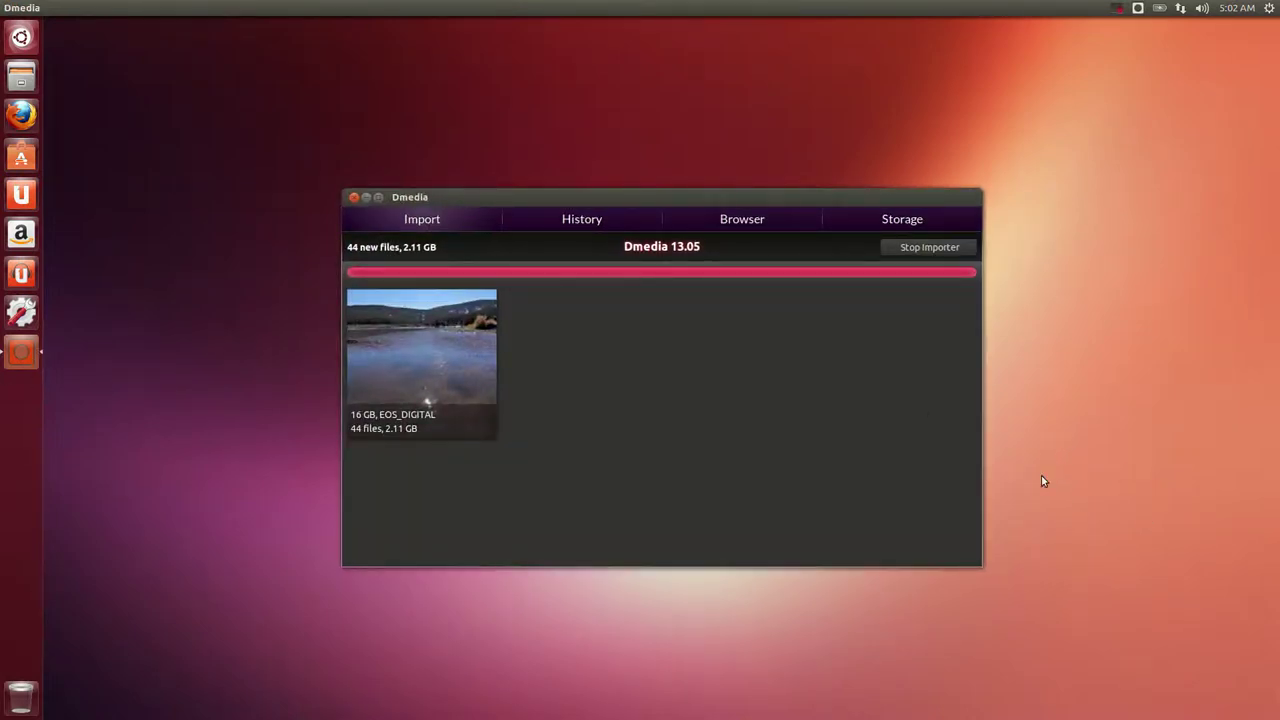
pyautogui.click(745, 222)
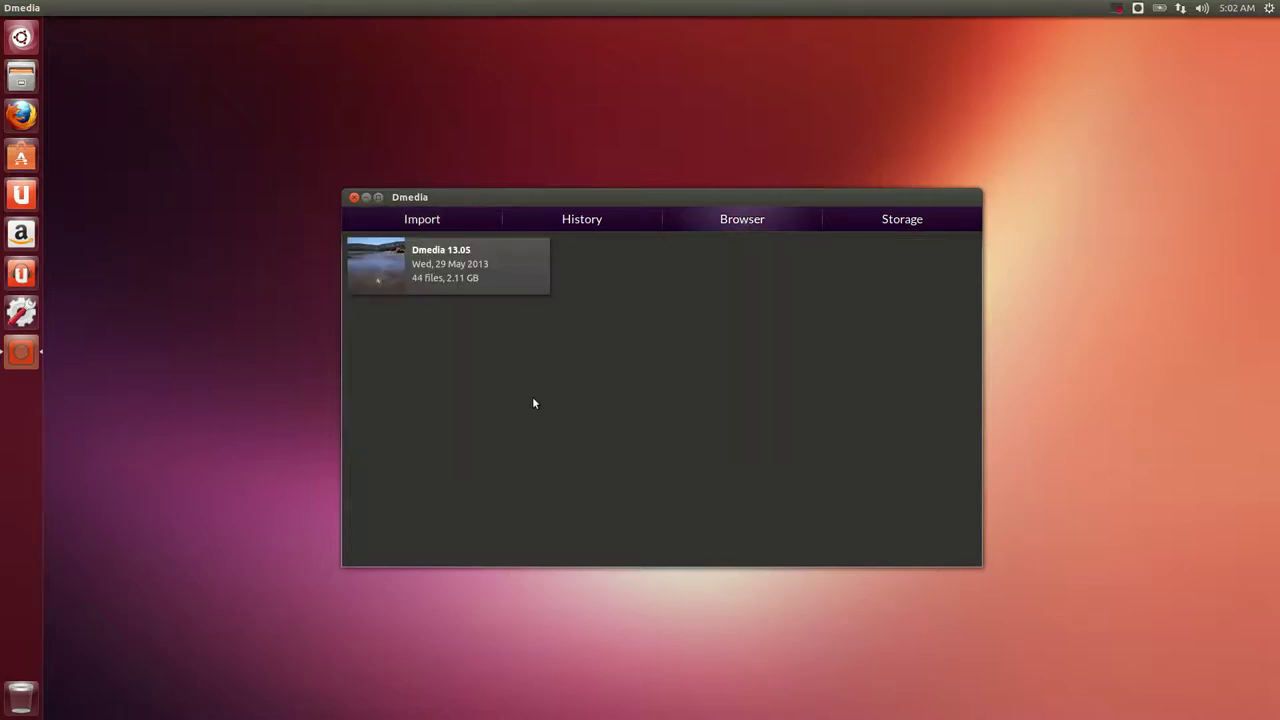
pyautogui.click(585, 212)
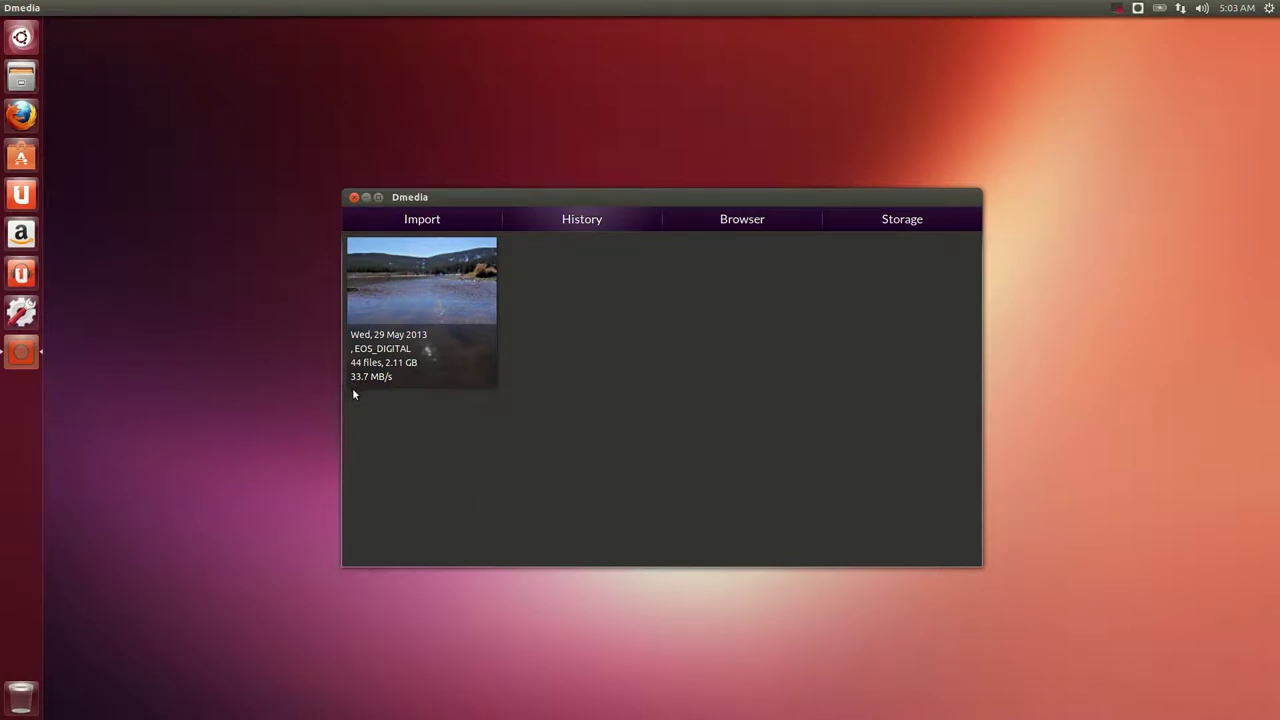
pyautogui.click(395, 210)
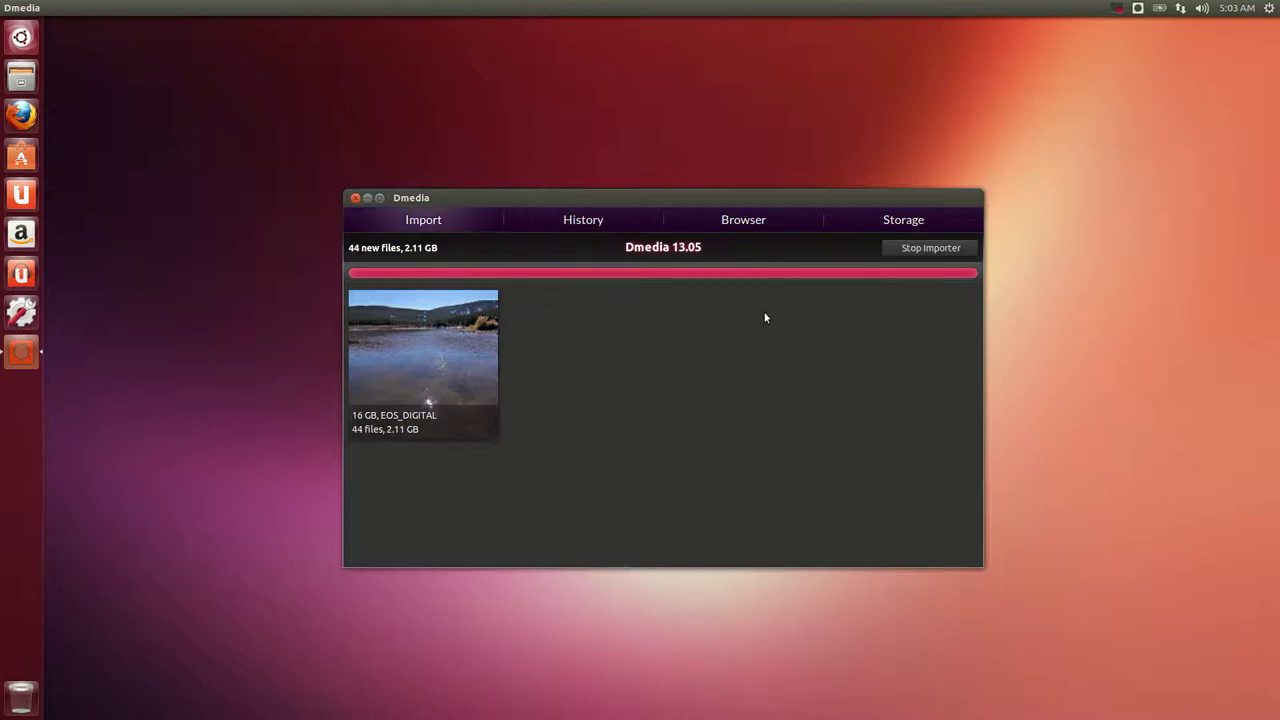
pyautogui.click(354, 199)
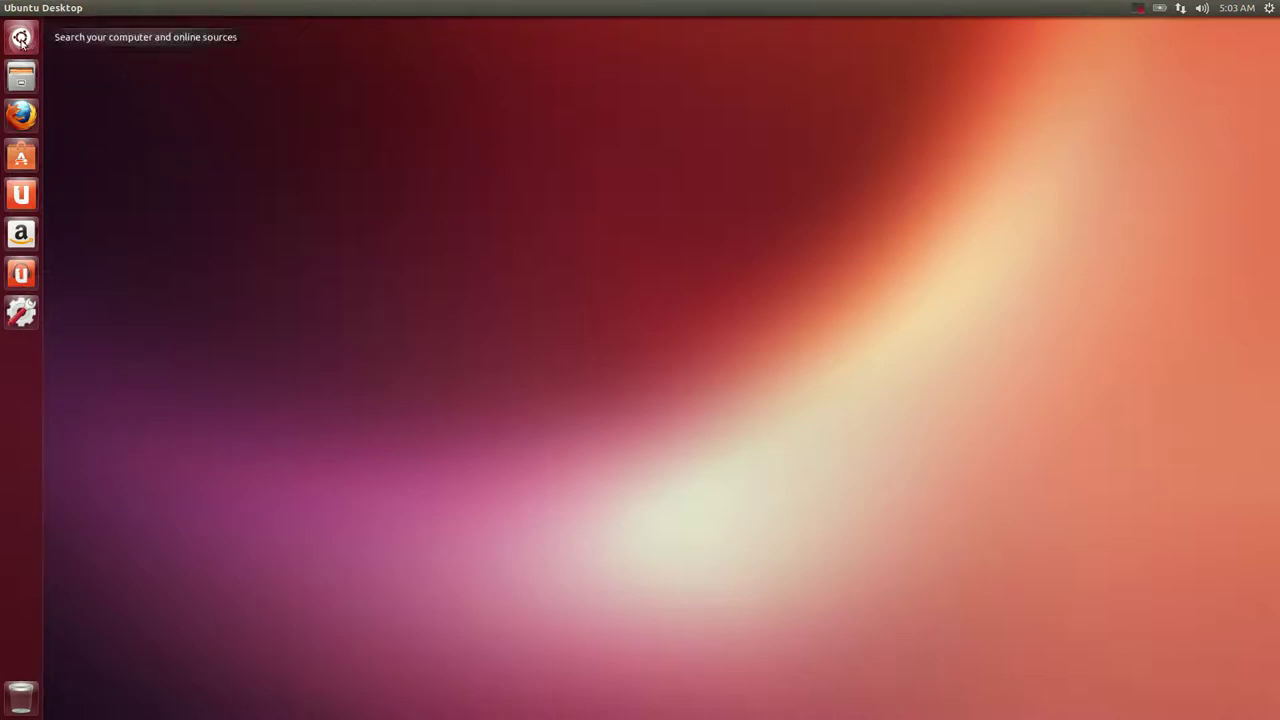
# Launch Terminal via a 'ter' Dash search and snap it to the right half
pyautogui.click(21, 38)
pyautogui.write('ter')
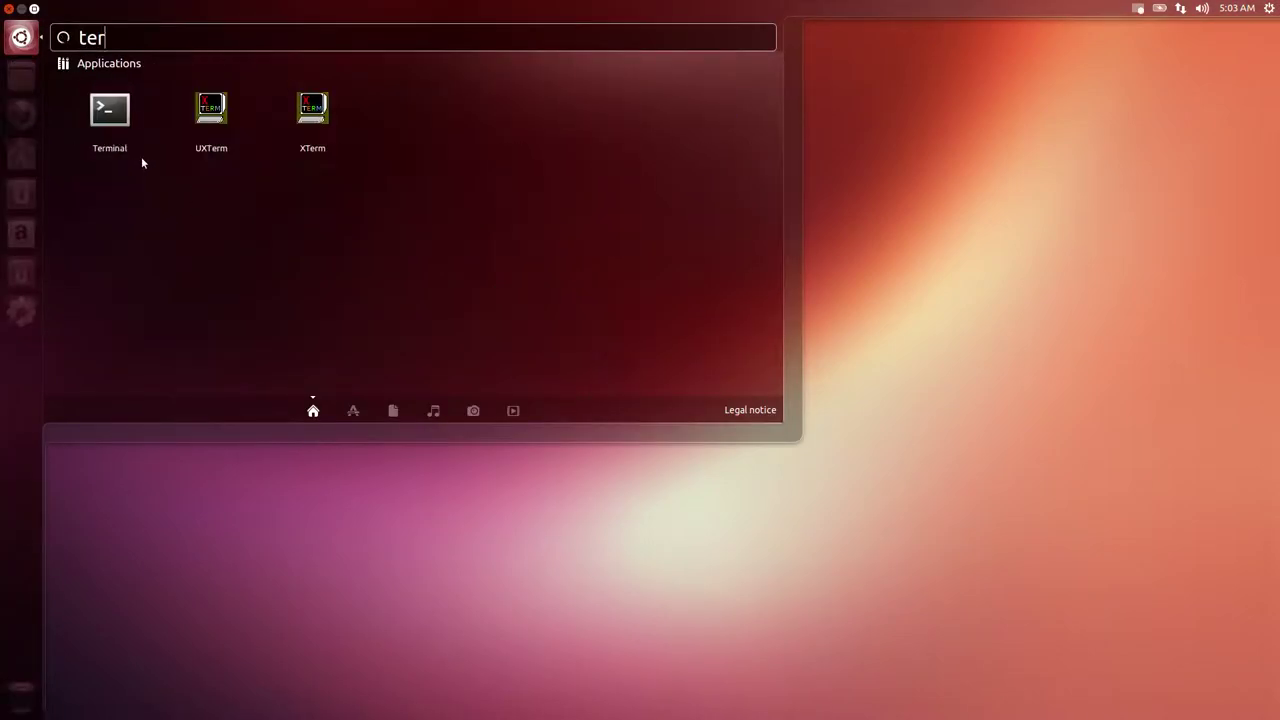
pyautogui.click(110, 117)
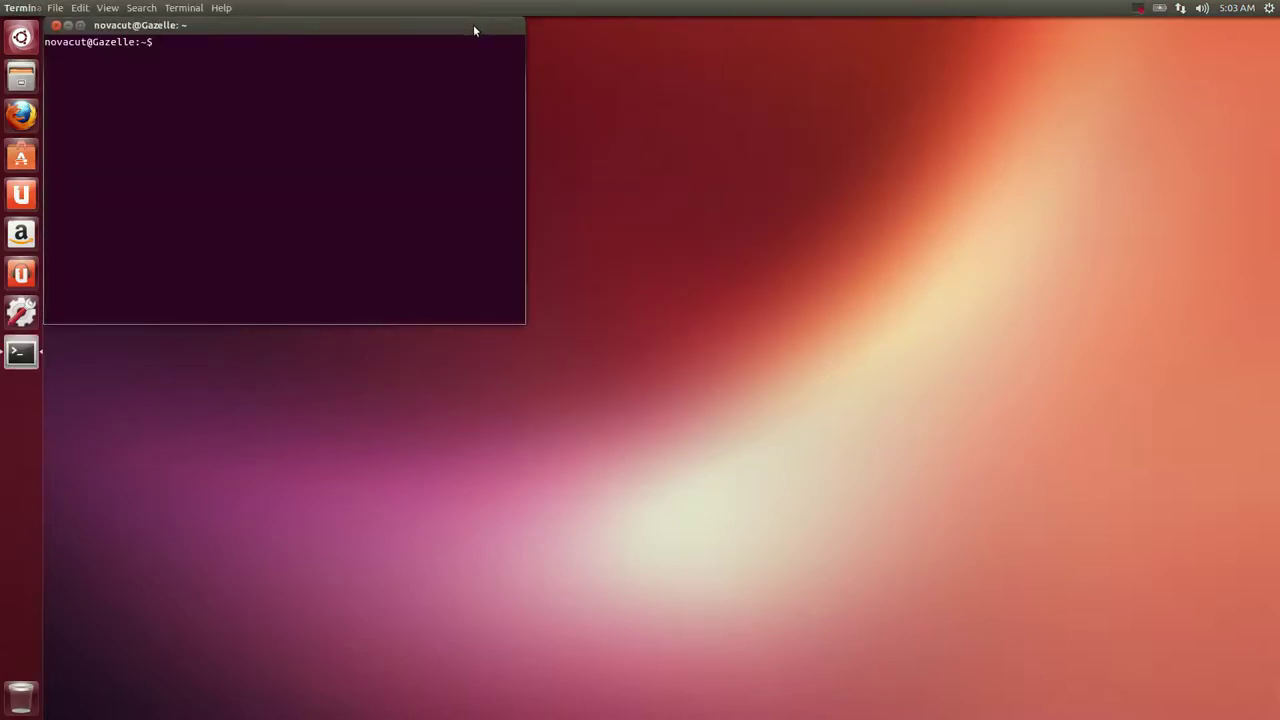
pyautogui.moveTo(473, 26); pyautogui.dragTo(1279, 220)
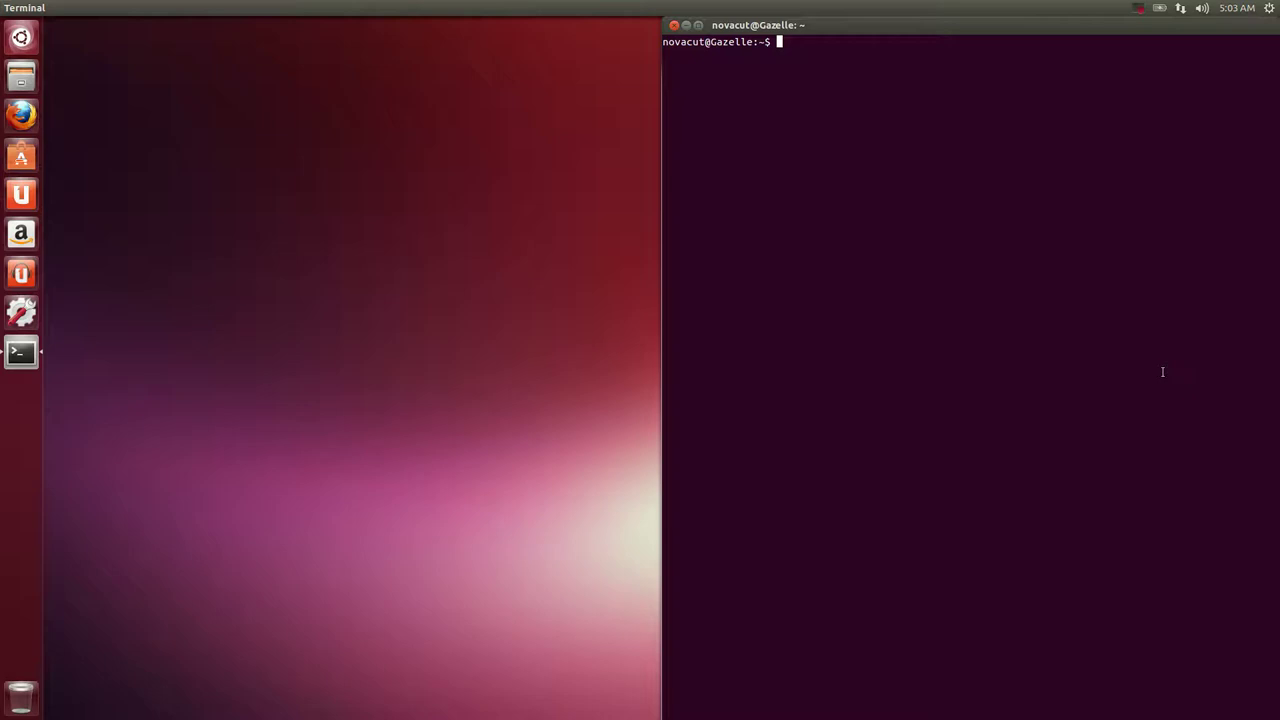
# Interrupt a stray bare tail, then follow .cache/dmedia/dmedia-service.log with tail -F
pyautogui.write('tai')
pyautogui.write('l')
pyautogui.press('Return')
pyautogui.hotkey('ctrl', 'c')
pyautogui.write('tail -F .c')
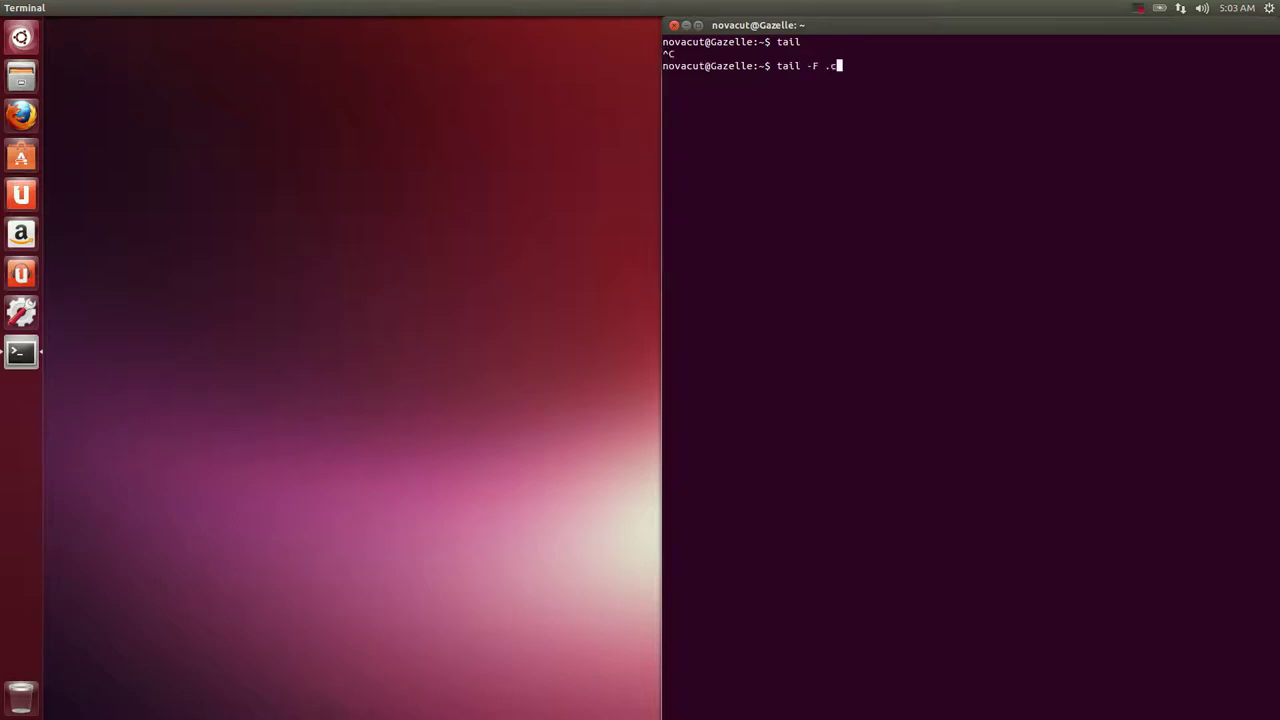
pyautogui.write('ache/d')
pyautogui.press('Tab')
pyautogui.write('d')
pyautogui.press('Tab')
pyautogui.write('s')
pyautogui.press('Tab')
pyautogui.press('Return')
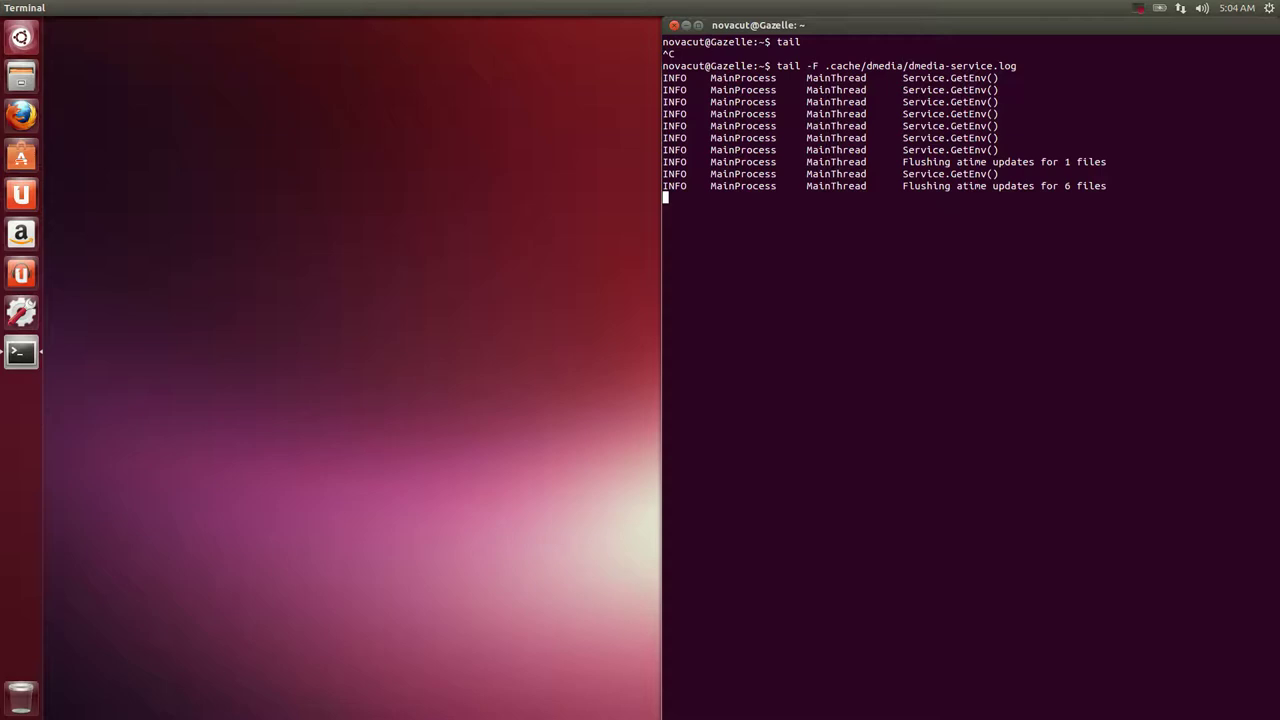
# Open a second terminal with dmedia-cli typed at its prompt, then show the home folder in Files
pyautogui.hotkey('ctrl', 'alt', 't')
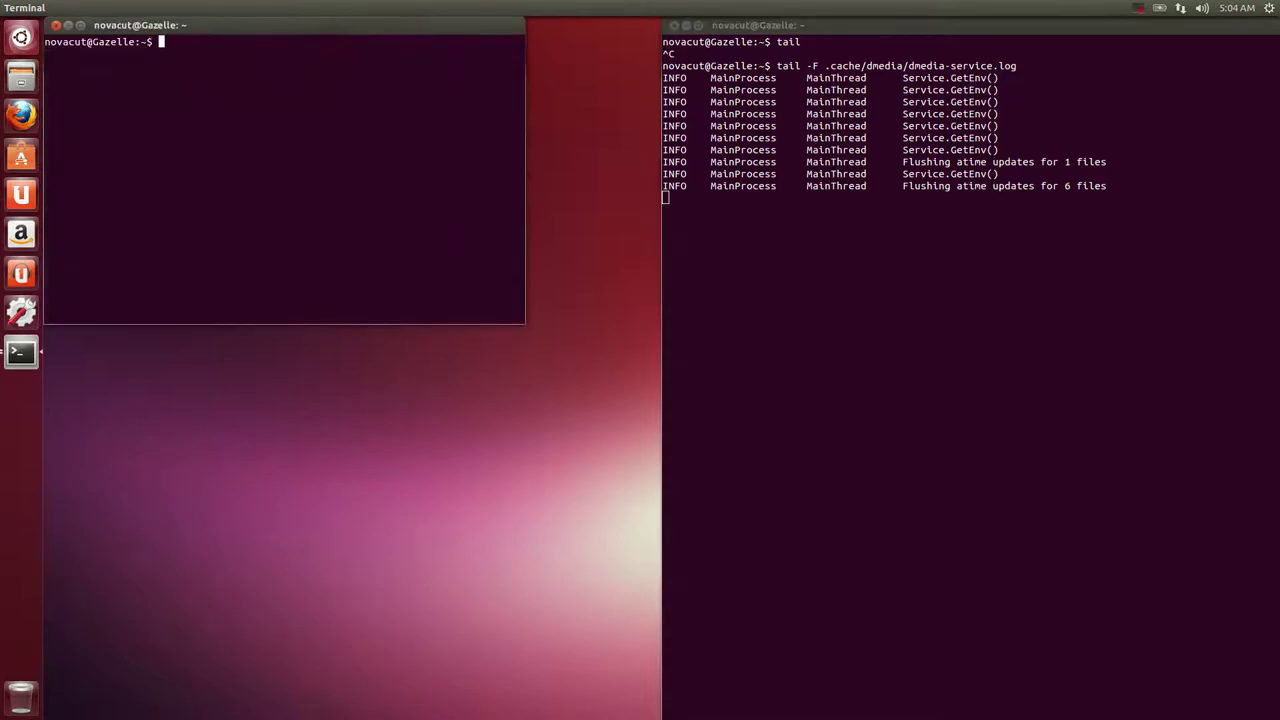
pyautogui.write('d')
pyautogui.write('m')
pyautogui.press('BackSpace')
pyautogui.write('media')
pyautogui.write('-cli')
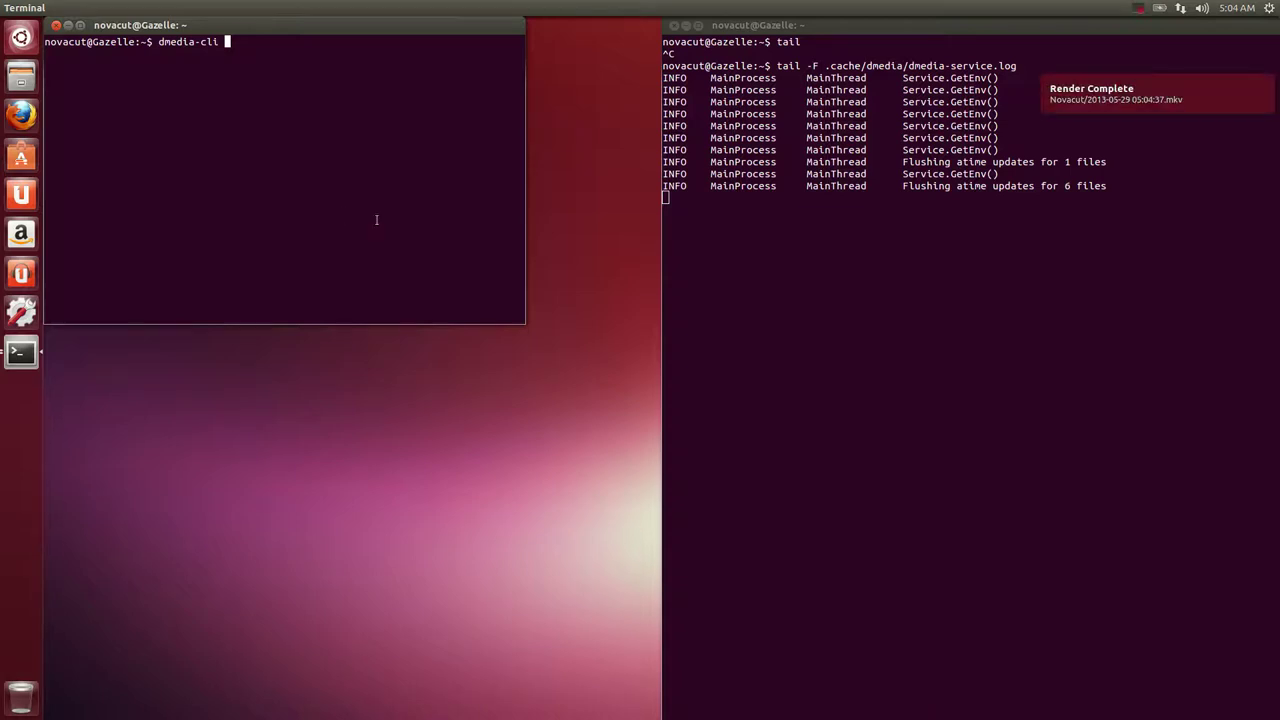
pyautogui.click(21, 76)
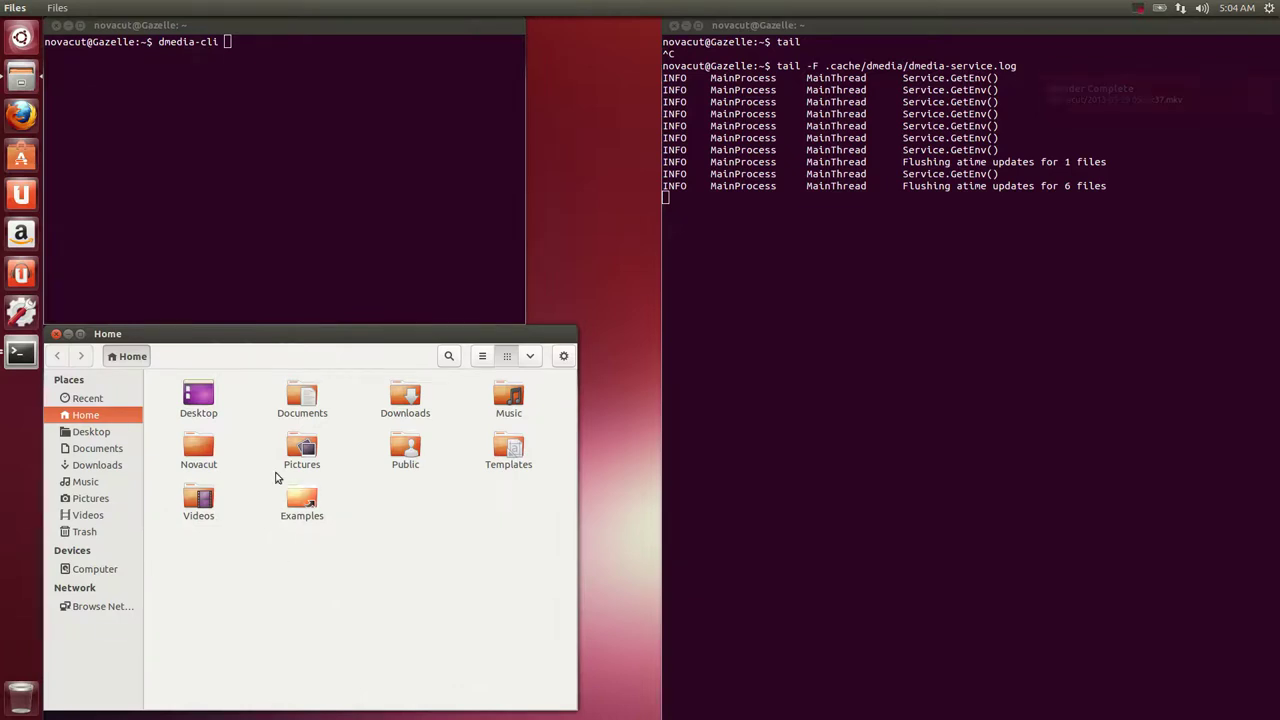
pyautogui.doubleClick(205, 452)
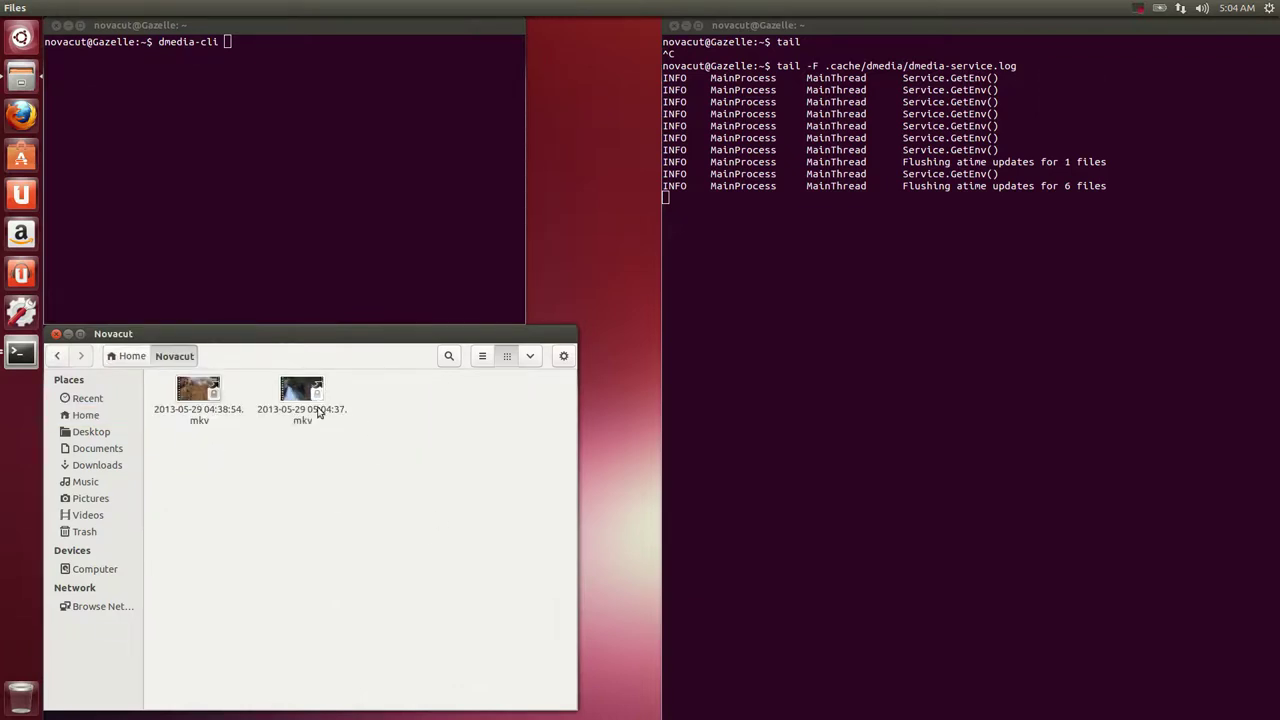
pyautogui.doubleClick(308, 400)
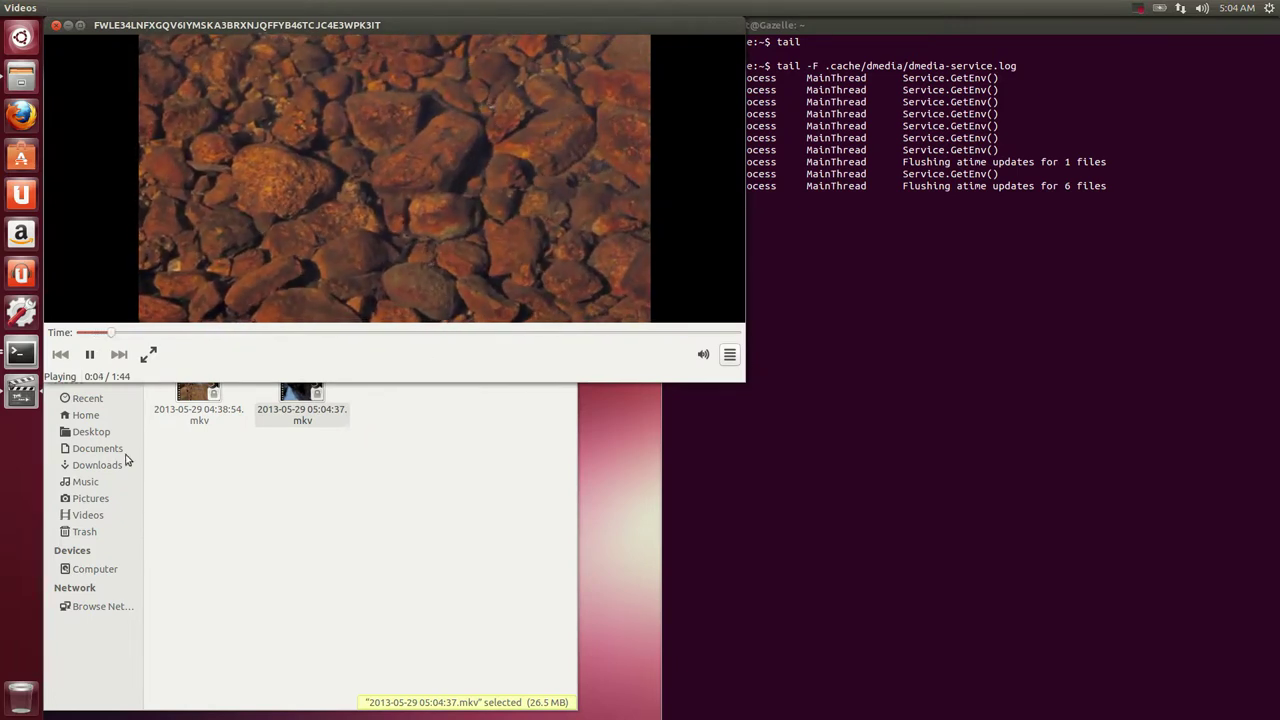
pyautogui.moveTo(108, 332); pyautogui.dragTo(470, 332)
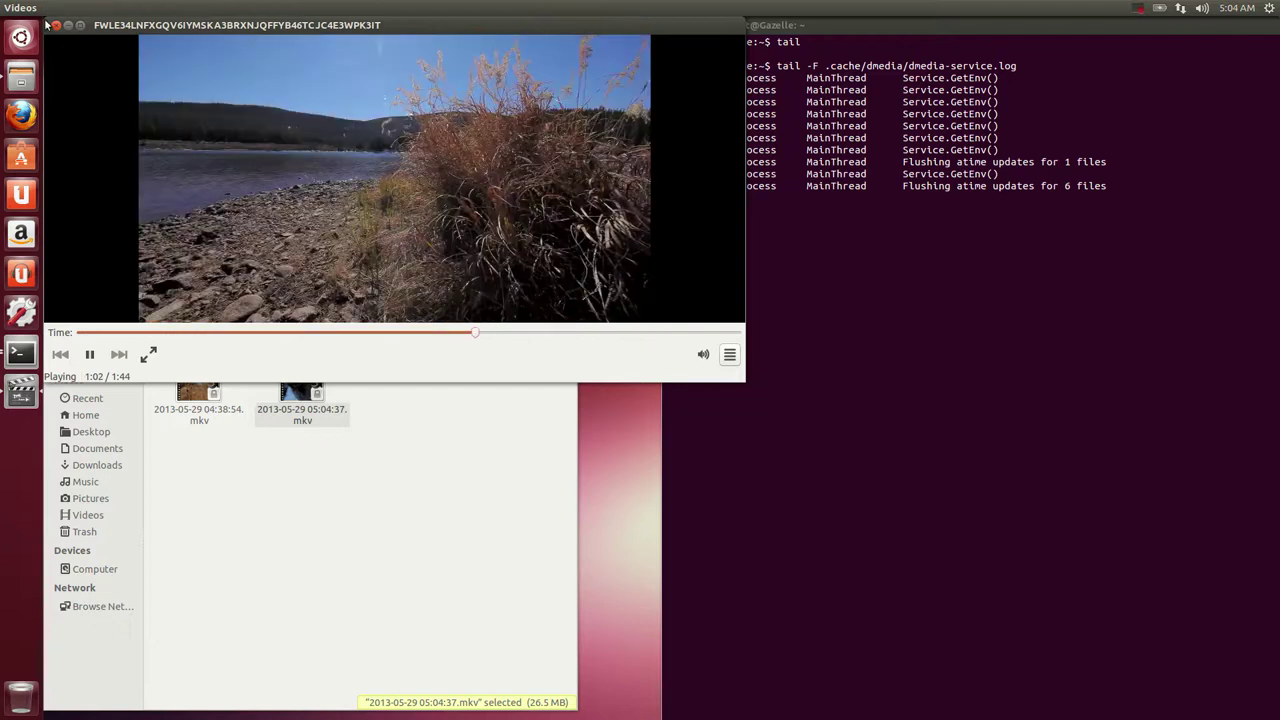
pyautogui.click(56, 25)
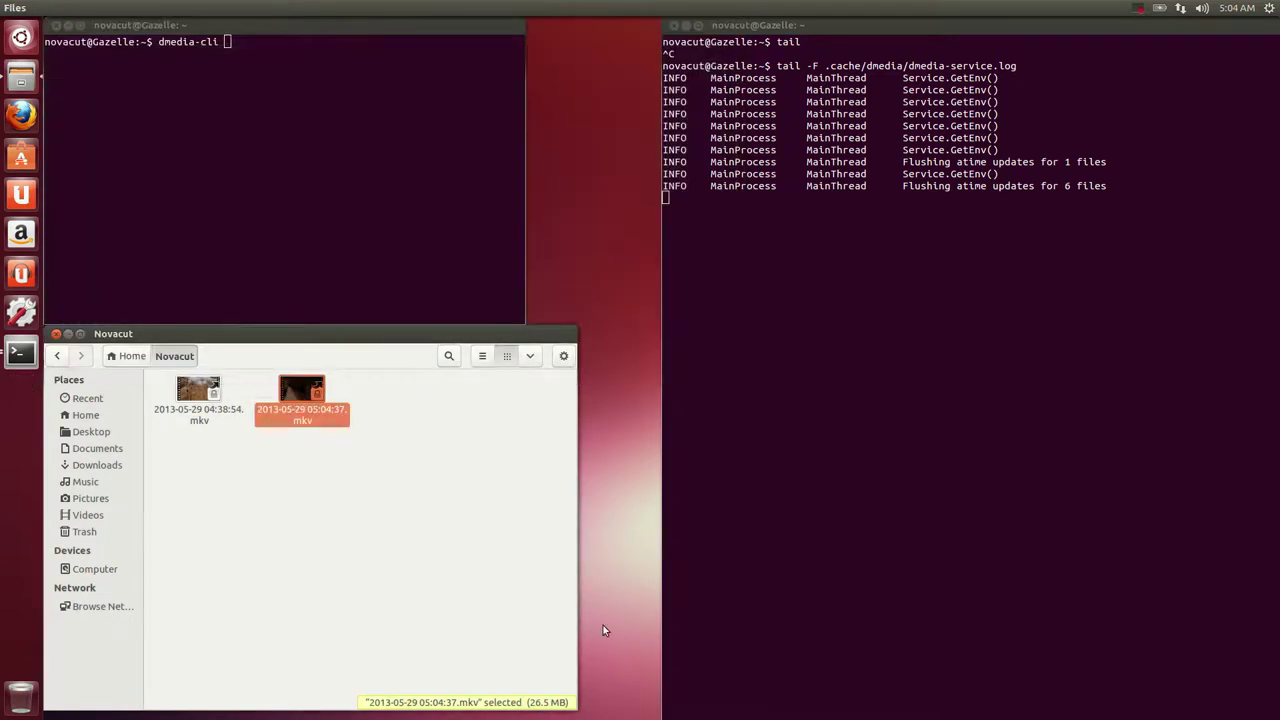
# Close Files and run dmedia-cli Stores twice; only the local store with copies 1 appears
pyautogui.click(57, 334)
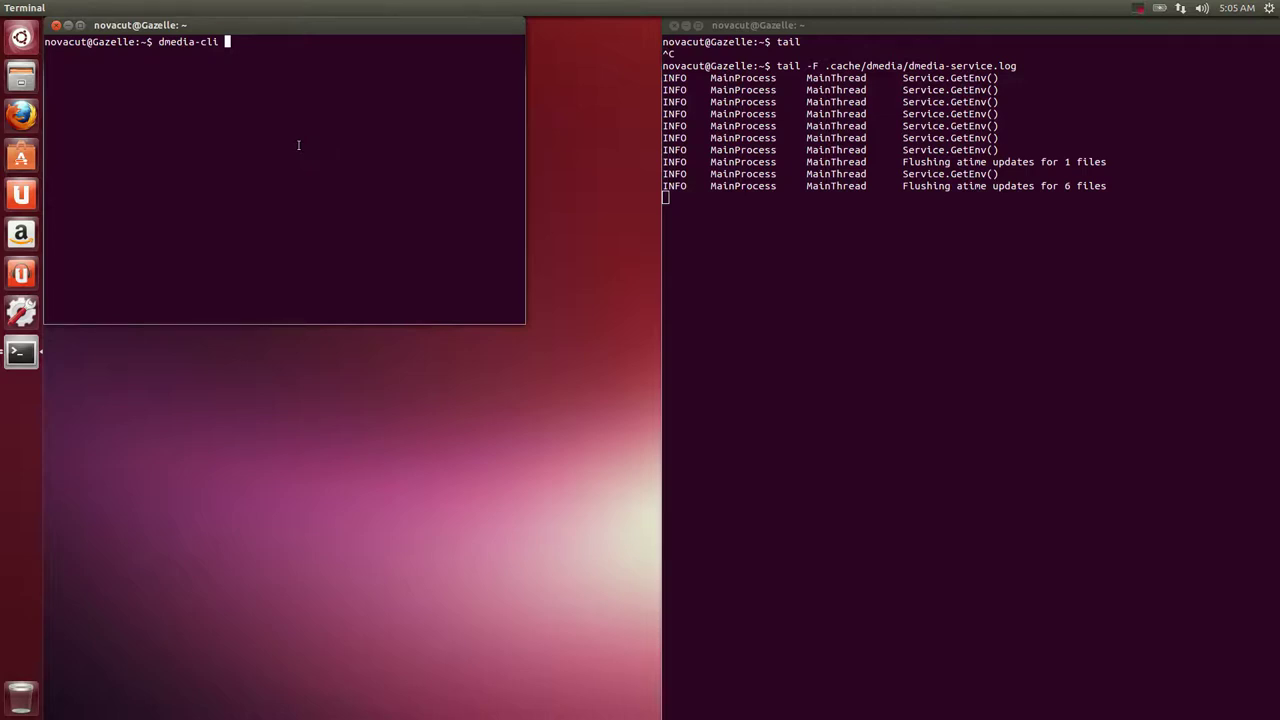
pyautogui.press('BackSpace')
pyautogui.press('BackSpace')
pyautogui.press('BackSpace')
pyautogui.press('BackSpace')
pyautogui.write('cli ')
pyautogui.write('Store')
pyautogui.write('s')
pyautogui.press('Return')
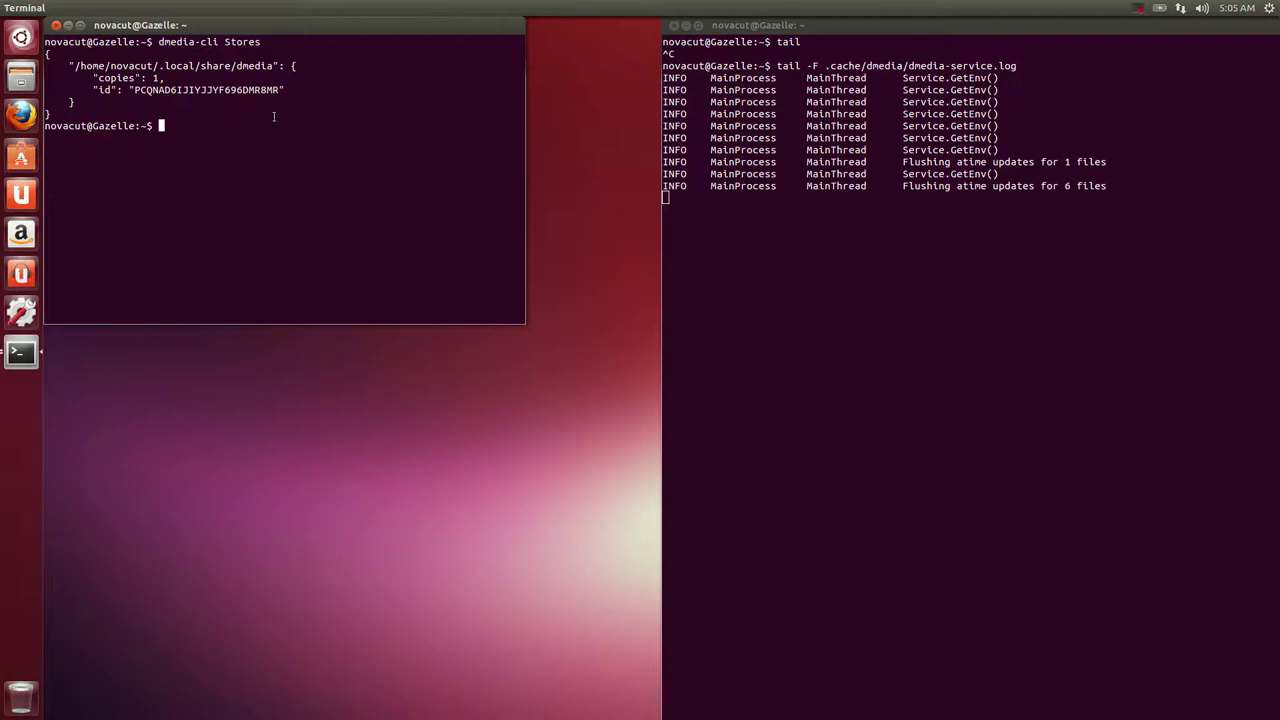
pyautogui.press('Up')
pyautogui.press('Return')
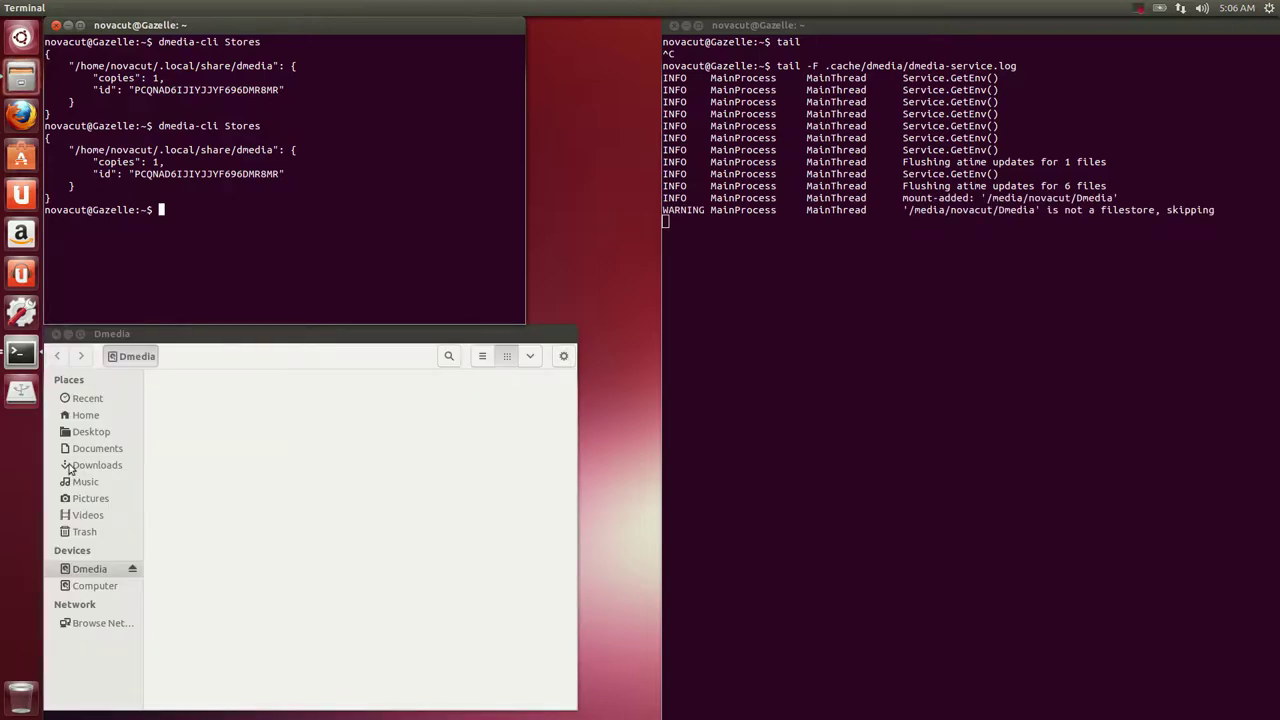
# Close the Dmedia drive window and enter 'dmedia-cli CreateFileStore /media/novacut/Dmedia/' without running it
pyautogui.click(56, 333)
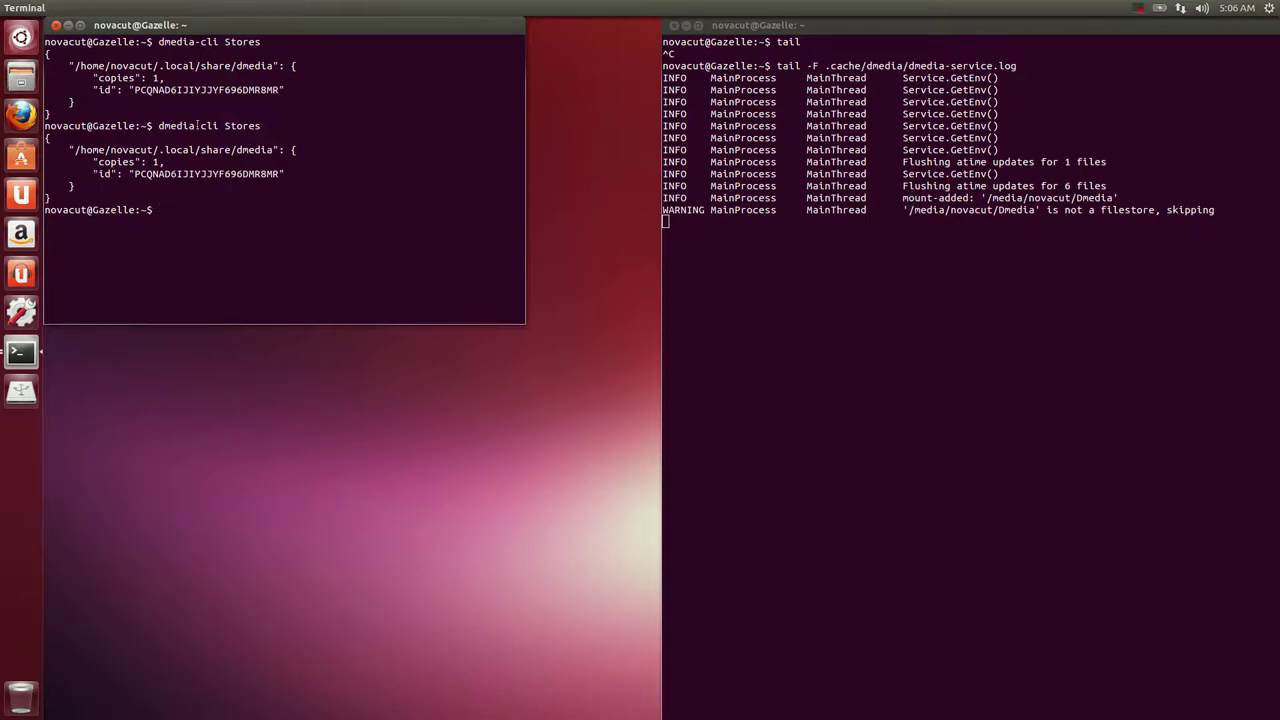
pyautogui.write('dmed')
pyautogui.press('BackSpace')
pyautogui.press('BackSpace')
pyautogui.press('BackSpace')
pyautogui.press('BackSpace')
pyautogui.write('dmed')
pyautogui.write('ia-cli Crea')
pyautogui.write('teFile')
pyautogui.write('Store /m')
pyautogui.press('BackSpace')
pyautogui.press('BackSpace')
pyautogui.write('/media/novacut/')
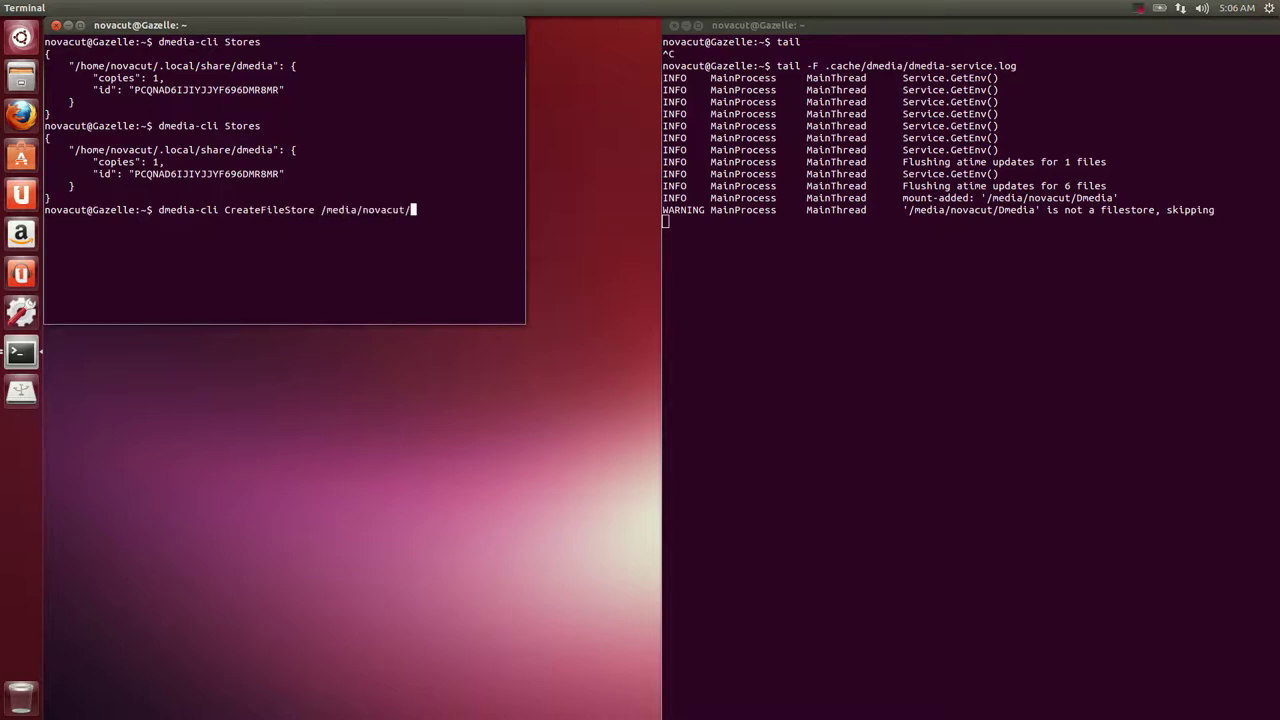
pyautogui.write('Dmedia/')
pyautogui.click(802, 146)
pyautogui.click(427, 179)
# Run CreateFileStore, re-list stores showing both, and highlight the '44 files with copies=2' log line
pyautogui.press('Return')
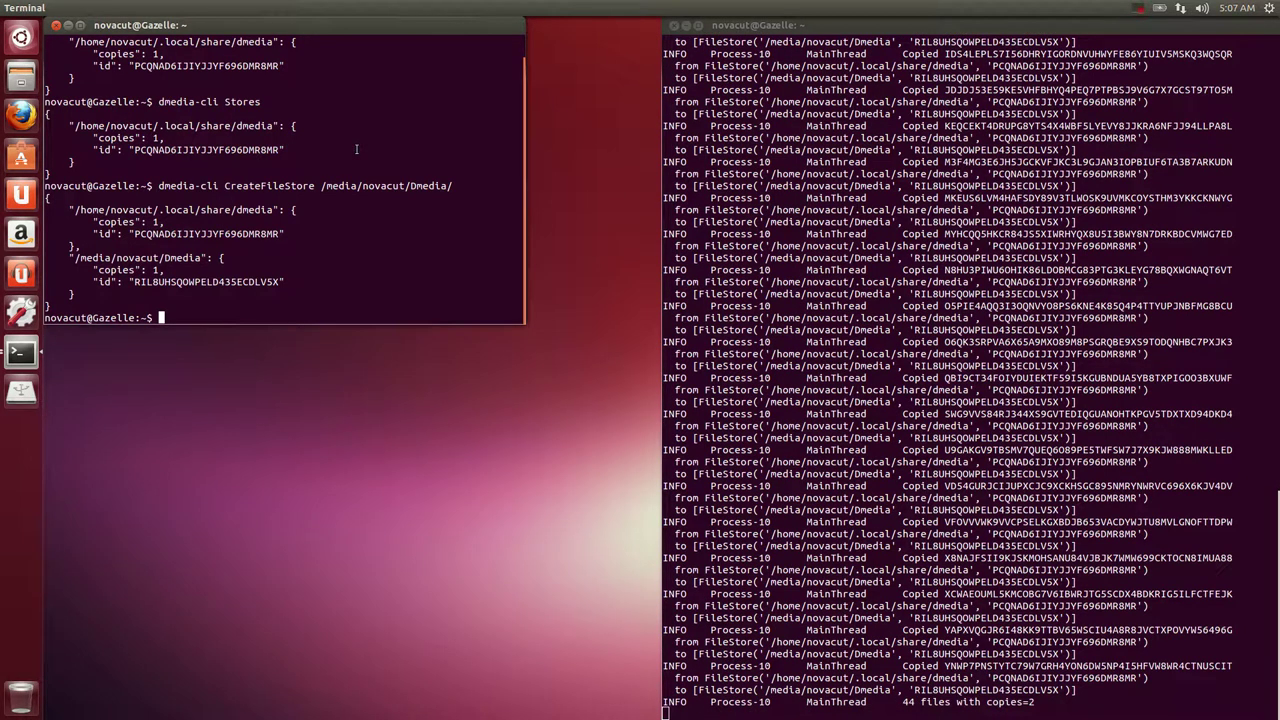
pyautogui.press('Up')
pyautogui.press('Up')
pyautogui.press('Return')
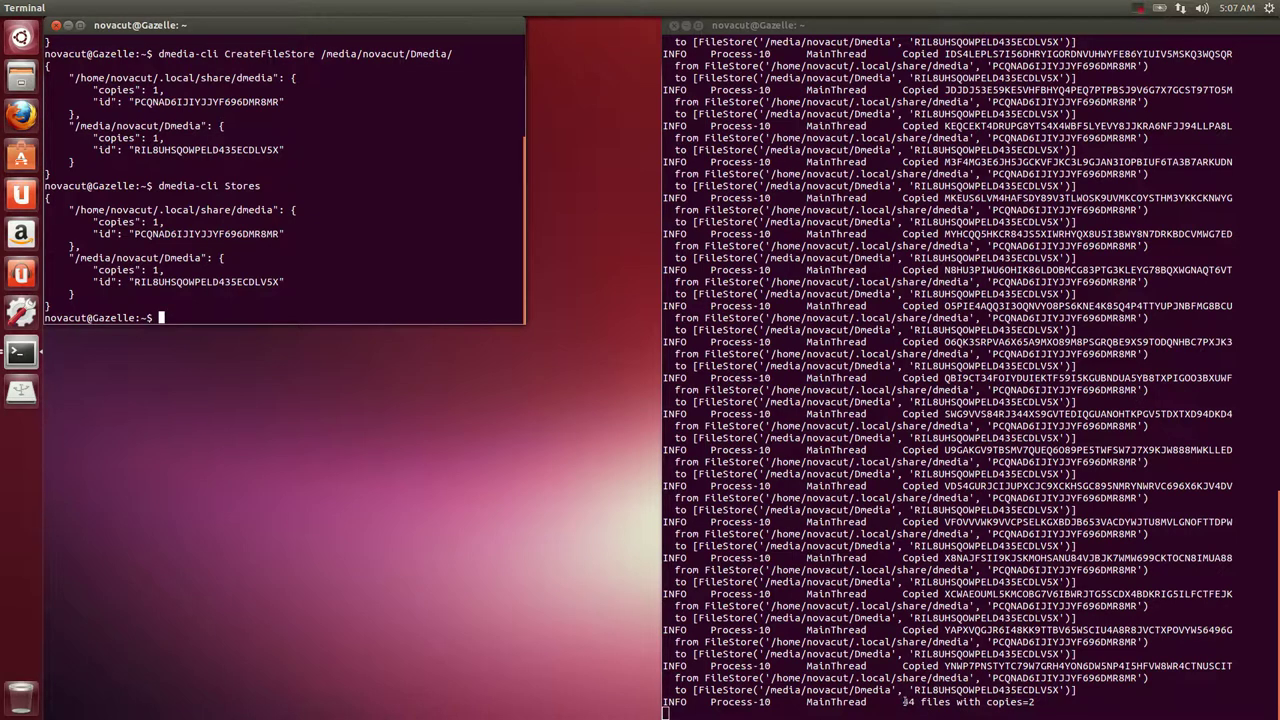
pyautogui.moveTo(904, 702); pyautogui.dragTo(1042, 702)
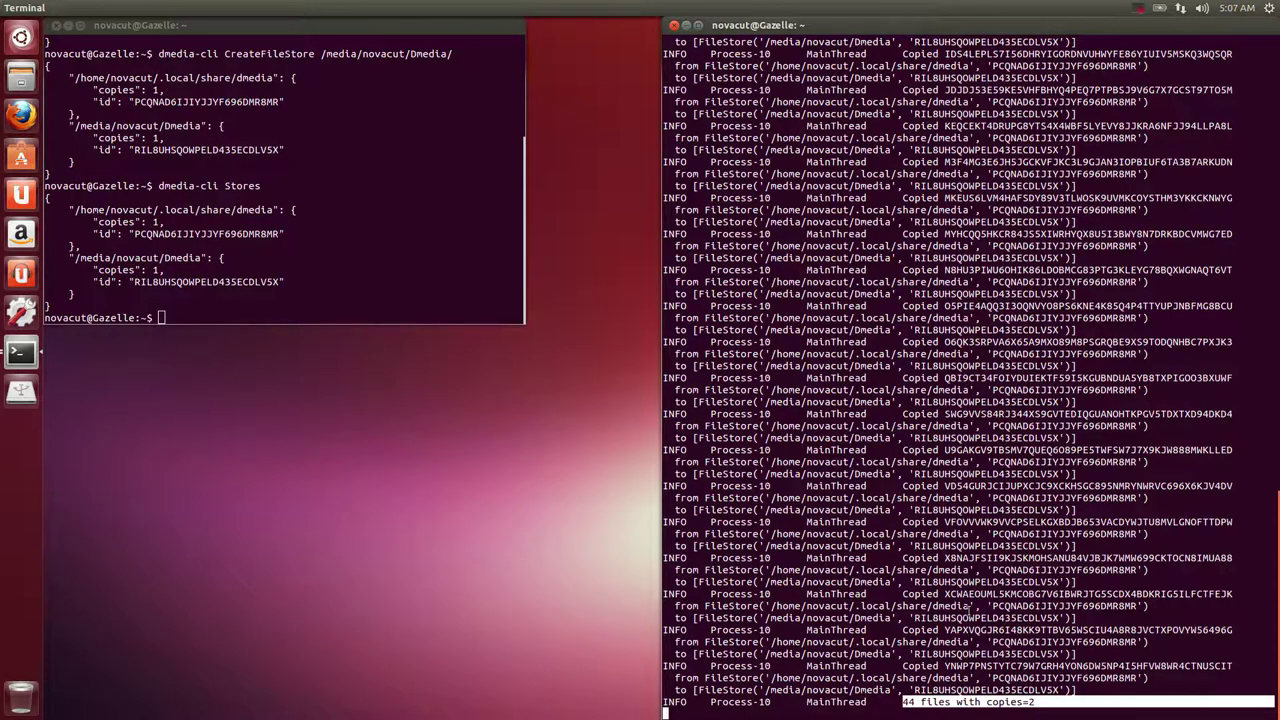
pyautogui.click(371, 195)
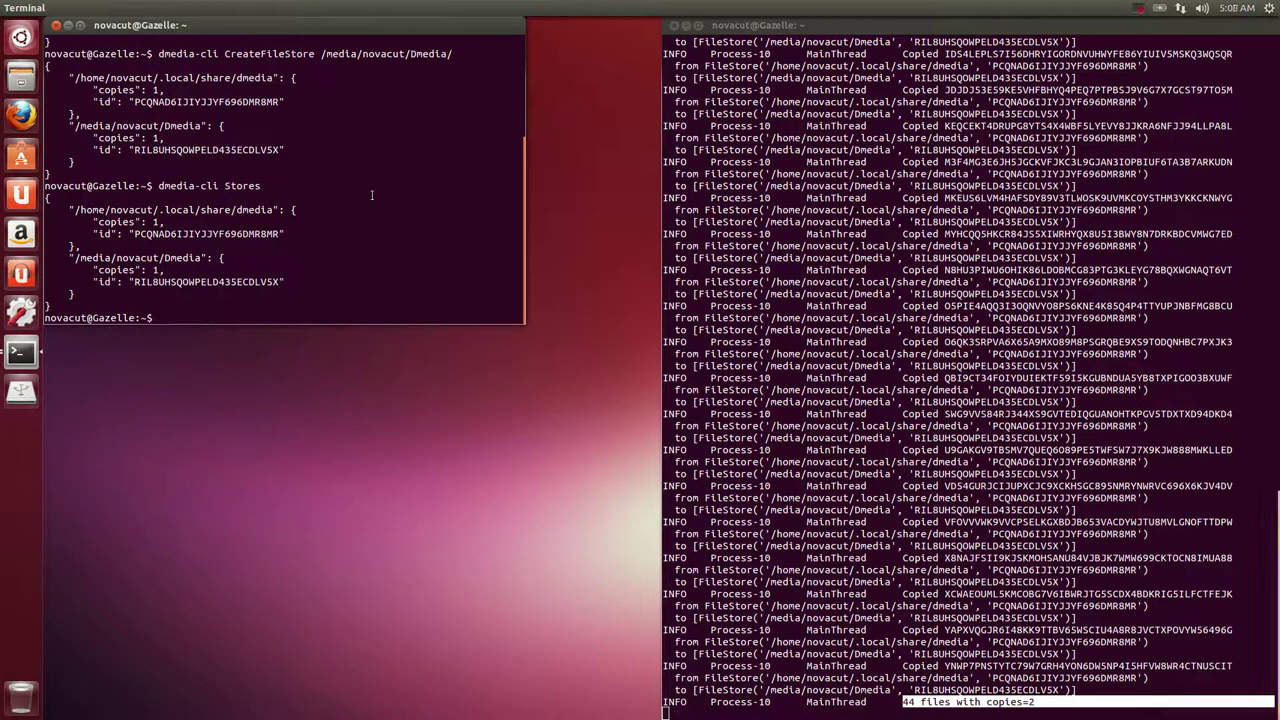
# Edit the recalled Stores command into dmedia-cli Peers and run it, getting an empty list
pyautogui.press('Up')
pyautogui.press('BackSpace')
pyautogui.press('BackSpace')
pyautogui.press('BackSpace')
pyautogui.press('BackSpace')
pyautogui.press('BackSpace')
pyautogui.press('BackSpace')
pyautogui.write('Peers')
pyautogui.press('Return')
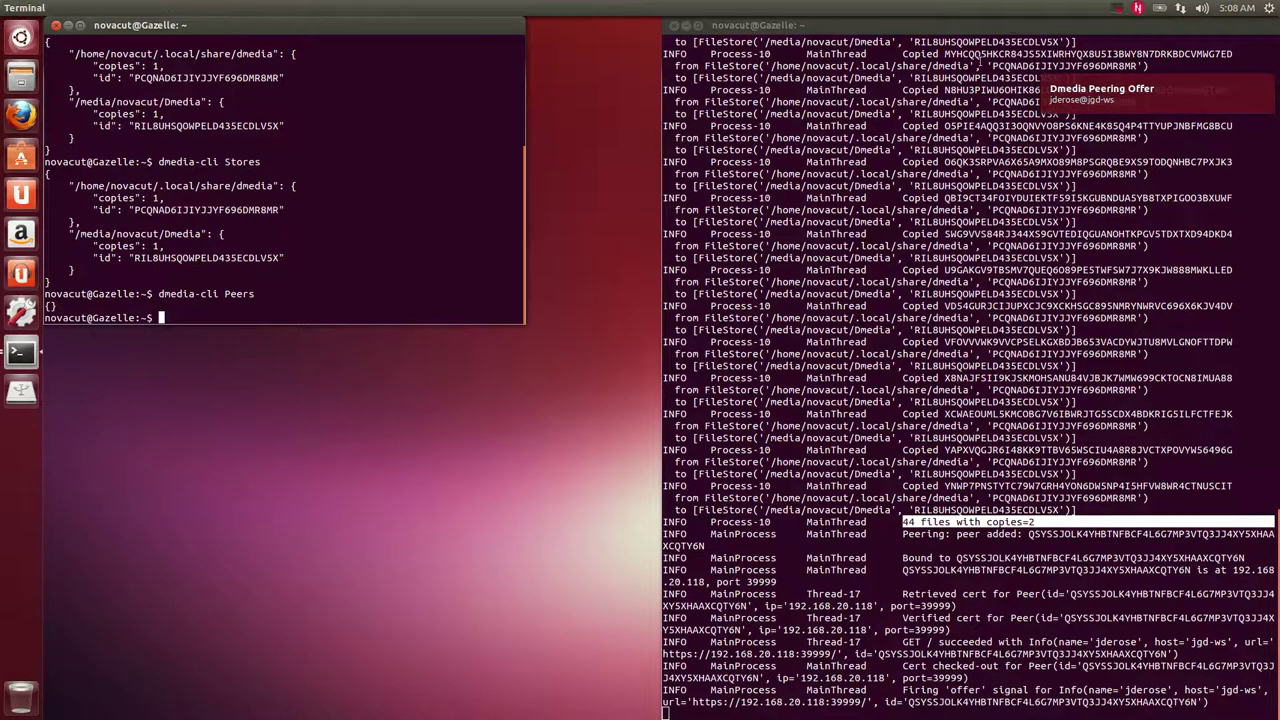
# Accept the incoming peering offer from the Dmedia indicator menu in the top panel
pyautogui.click(1143, 8)
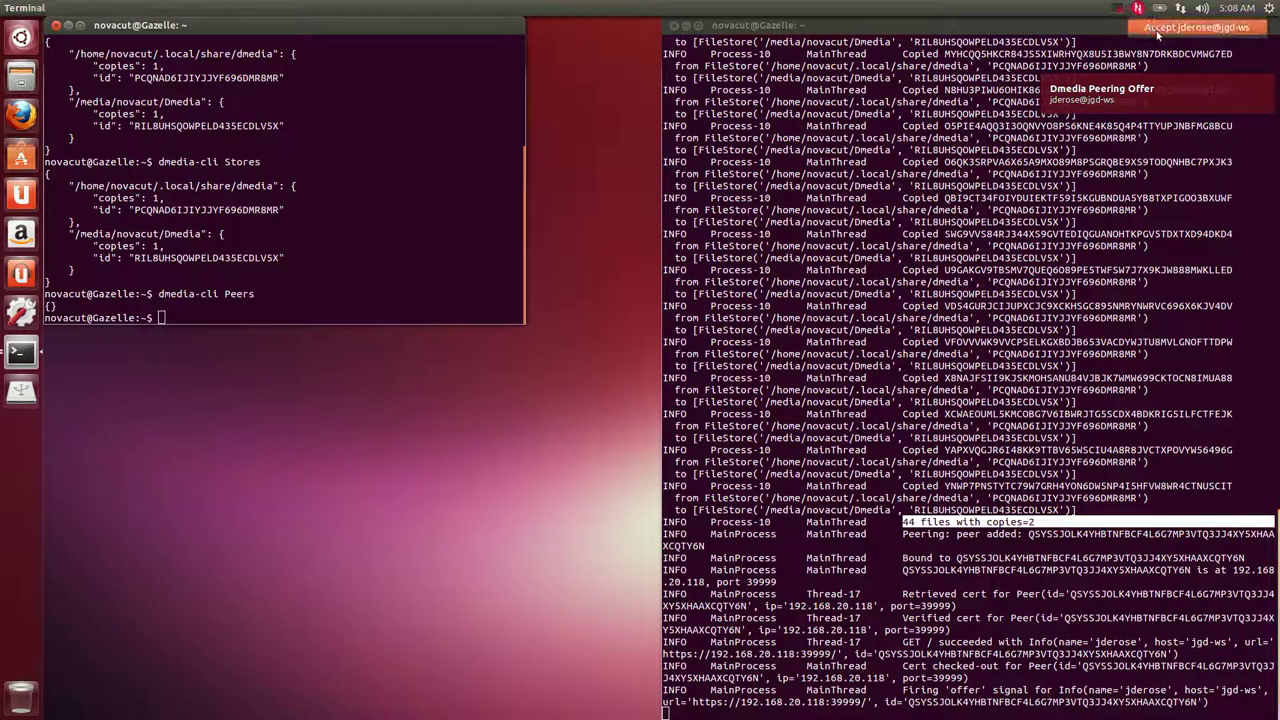
pyautogui.click(1157, 28)
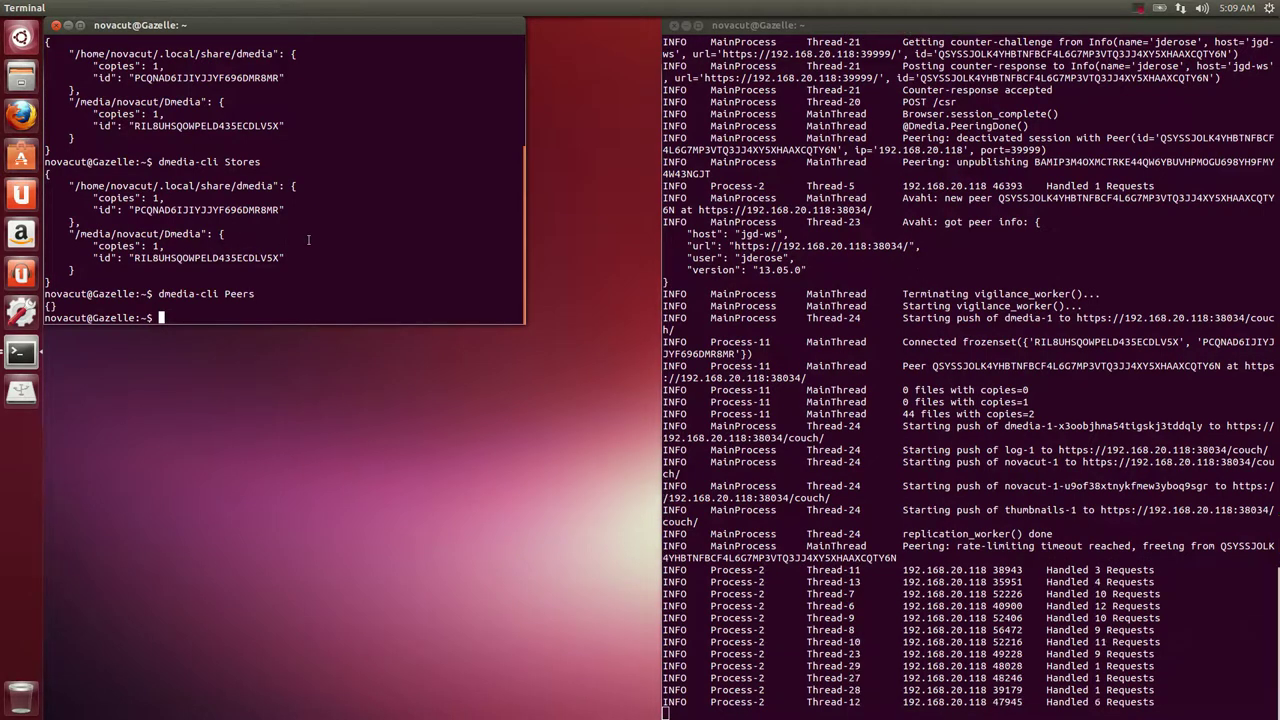
# Re-run dmedia-cli Peers to see jgd-ws listed, and scroll through the service log
pyautogui.press('Up')
pyautogui.press('Return')
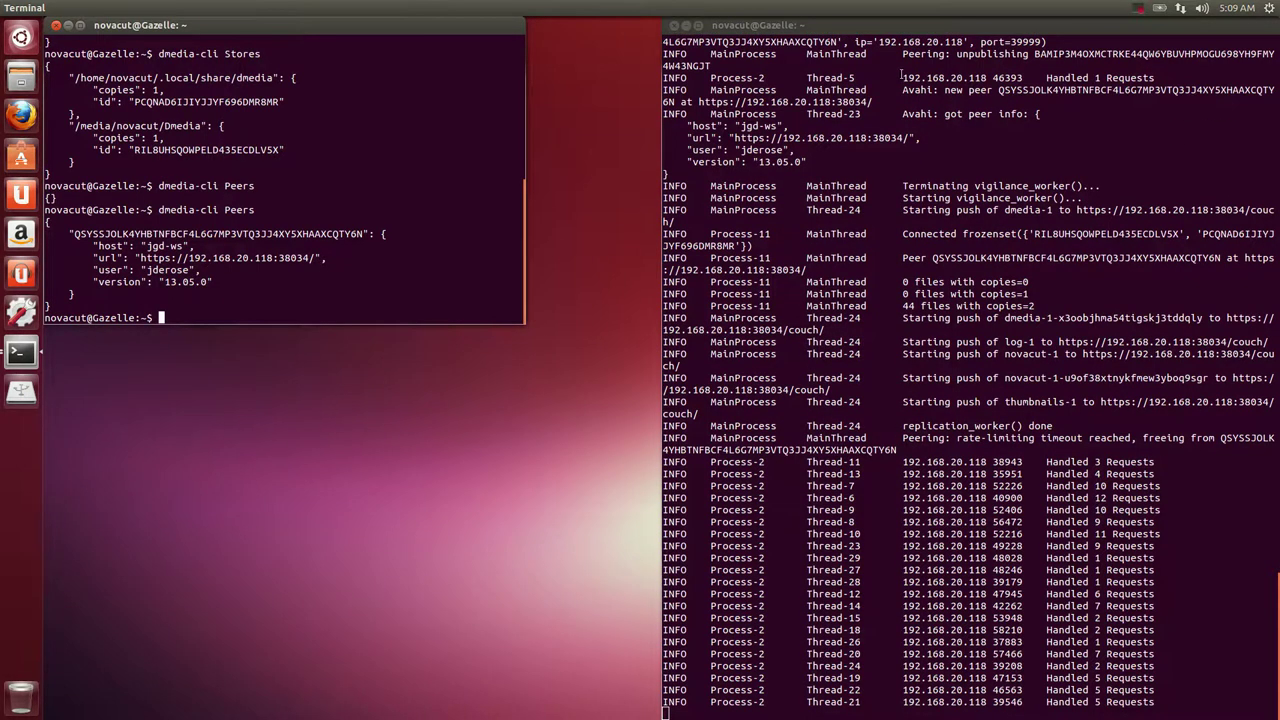
pyautogui.scroll(6, 901, 75)
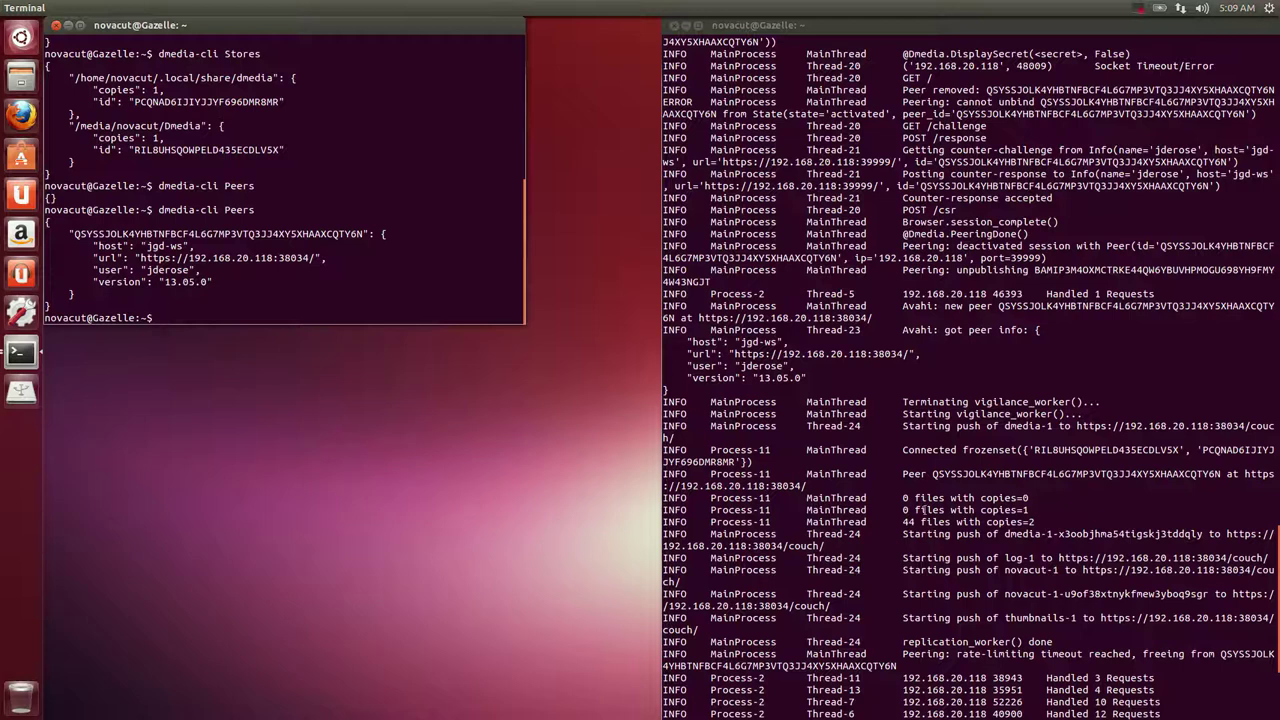
pyautogui.scroll(-6, 870, 271)
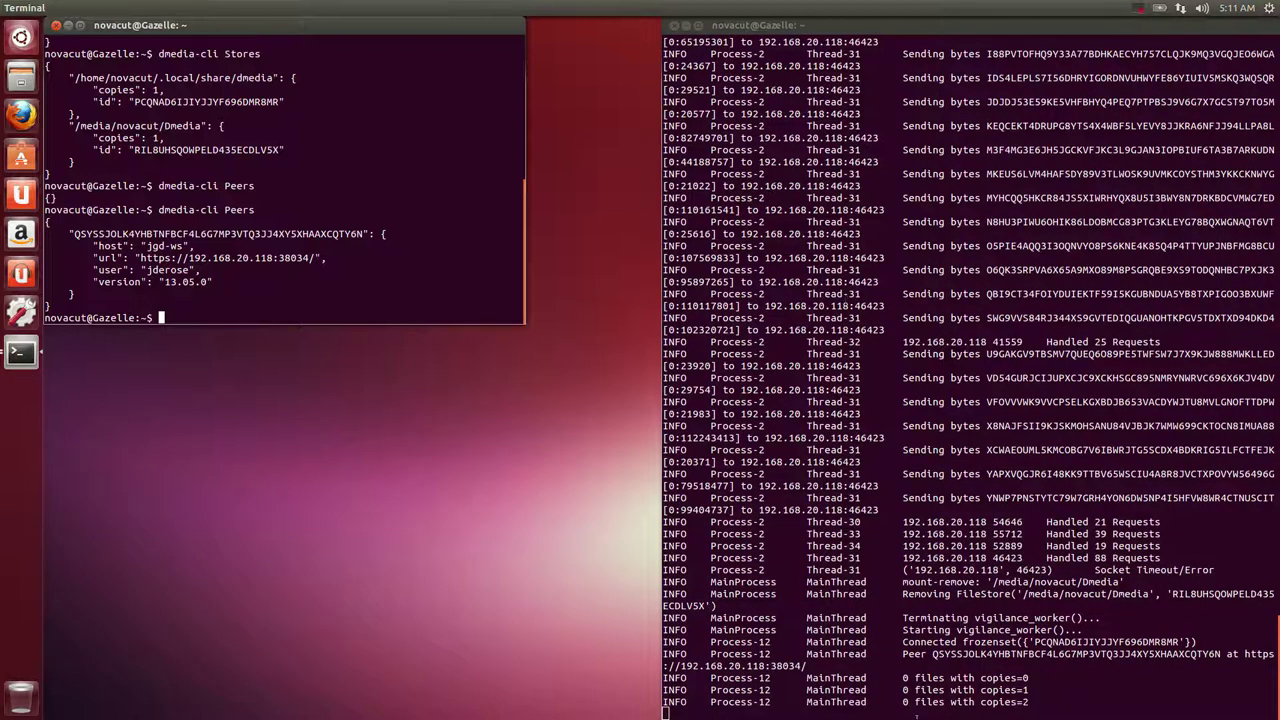
pyautogui.moveTo(902, 702); pyautogui.dragTo(1028, 702)
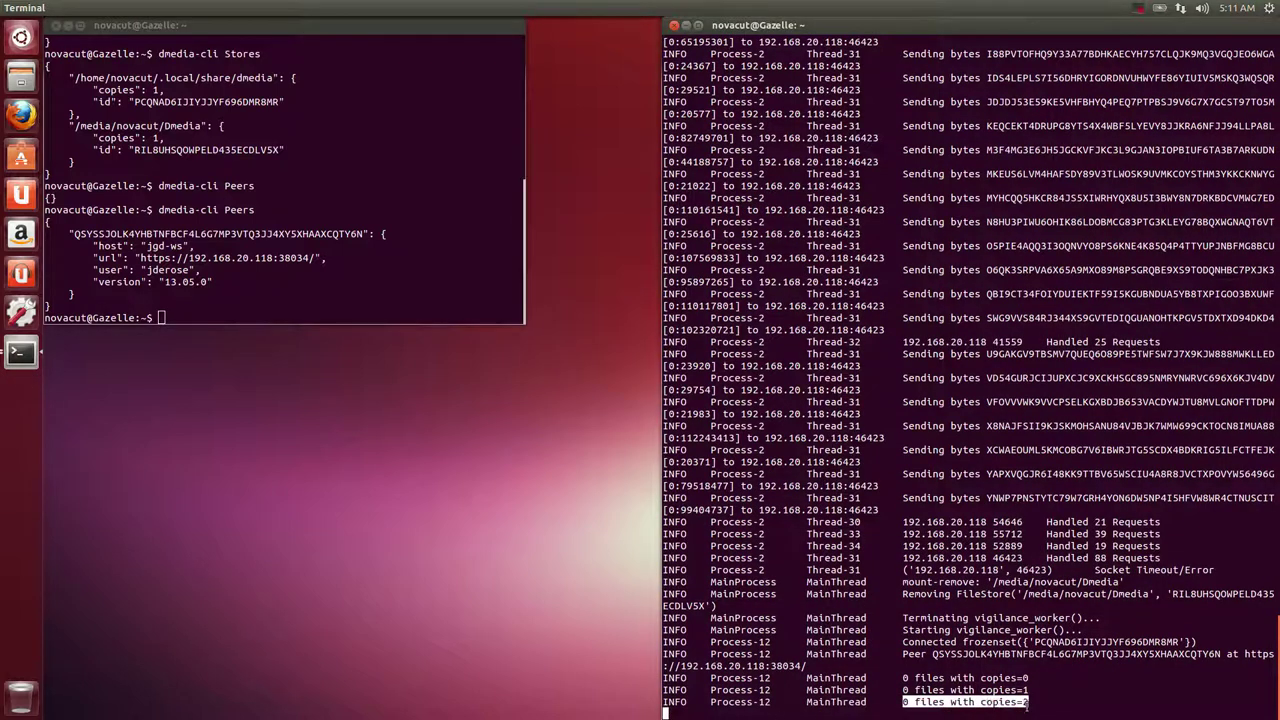
pyautogui.click(975, 611)
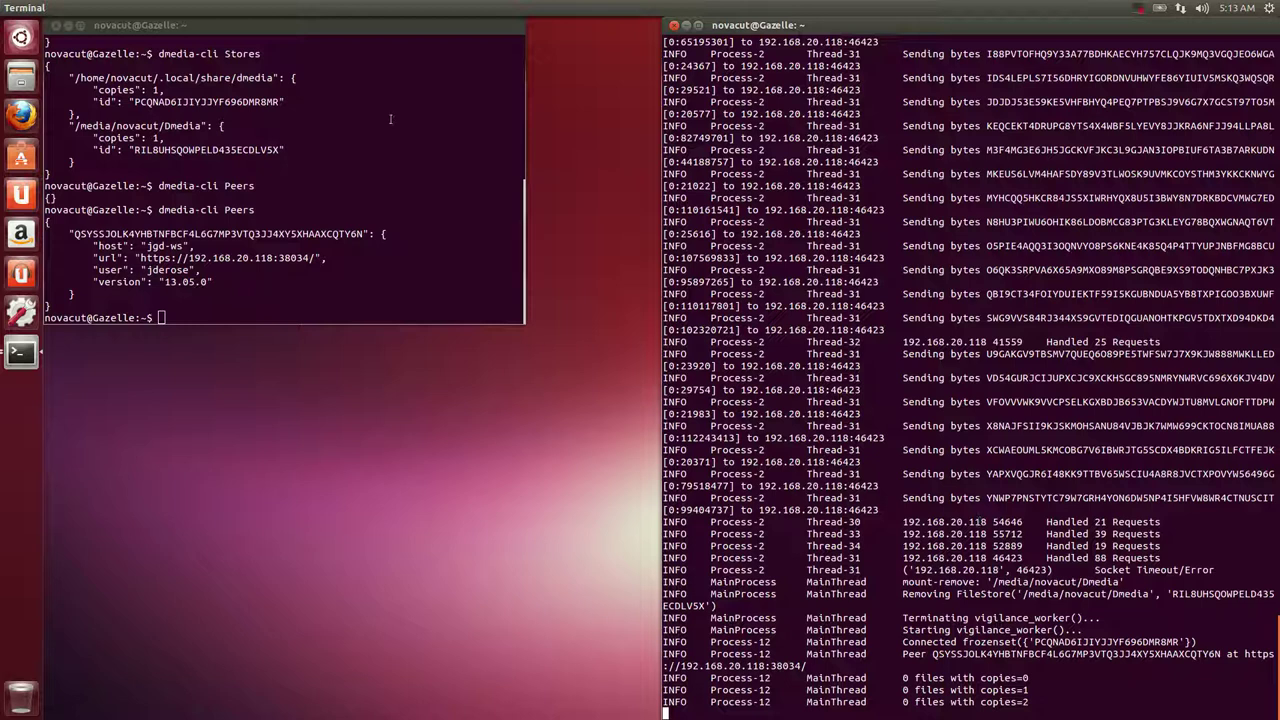
# Bring the store and peer listing terminal forward, move it aside, and close it
pyautogui.click(135, 29)
pyautogui.moveTo(135, 29); pyautogui.dragTo(277, 152)
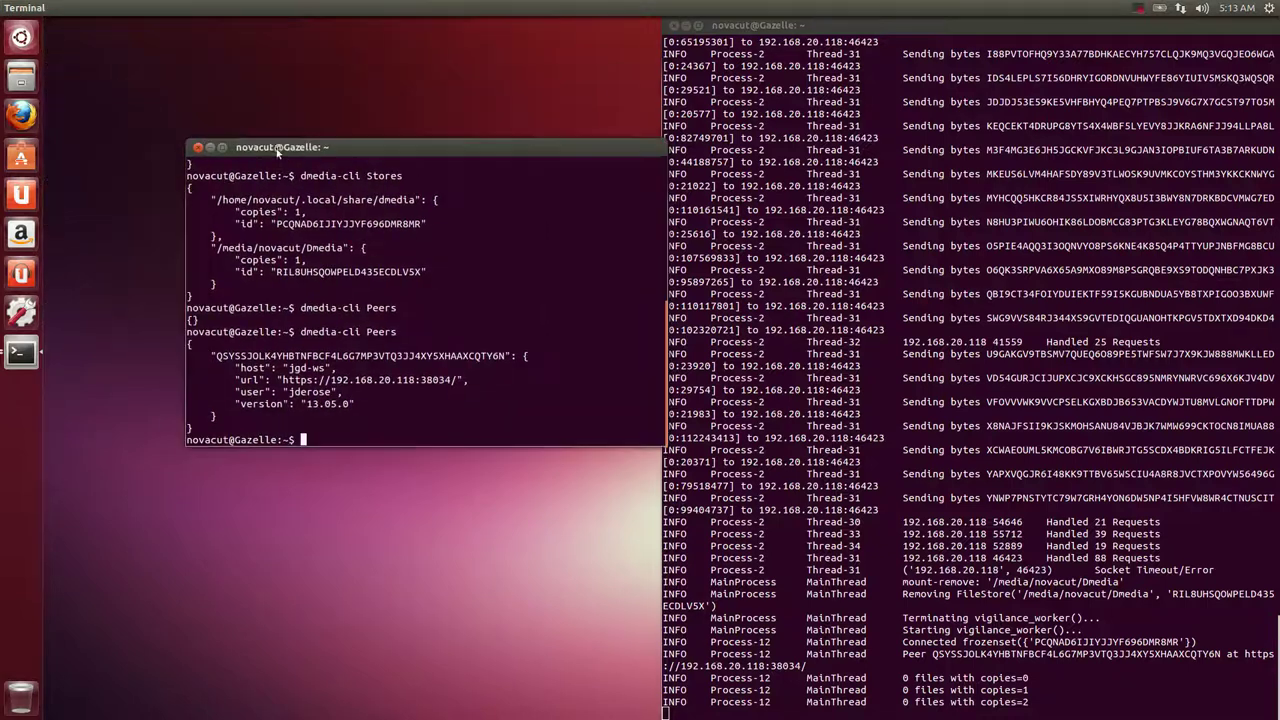
pyautogui.click(204, 150)
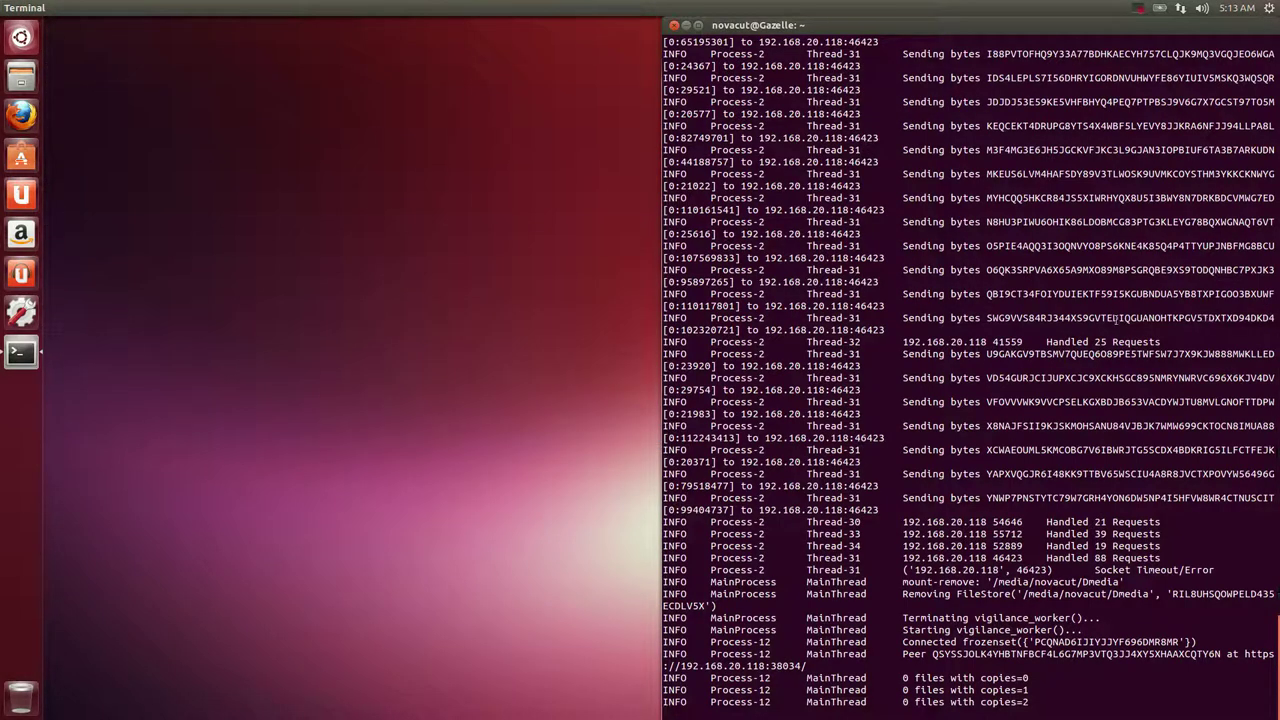